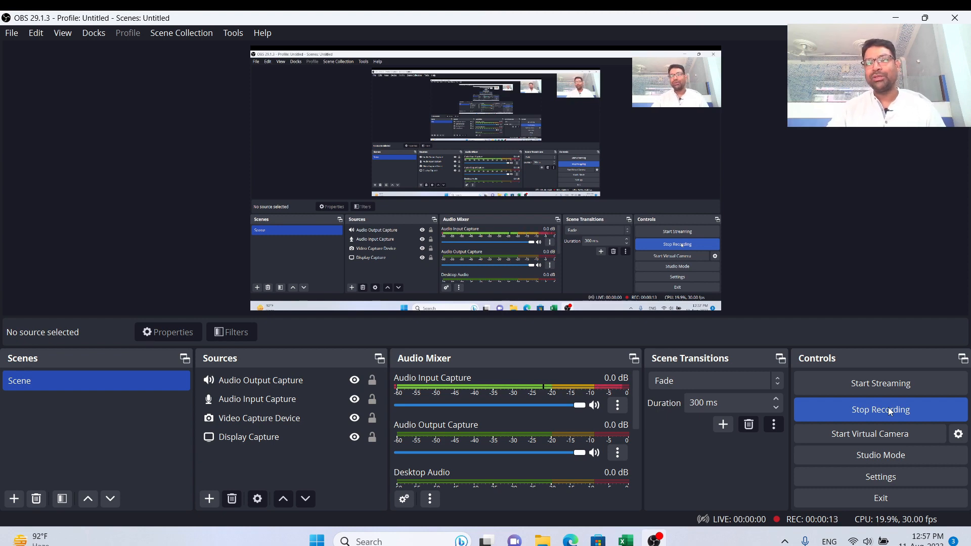
# Step: Switch to the Closing Stock workbook in Excel and review the Accounts opening balance and the closing stock summary sheet
pyautogui.click(898, 19)
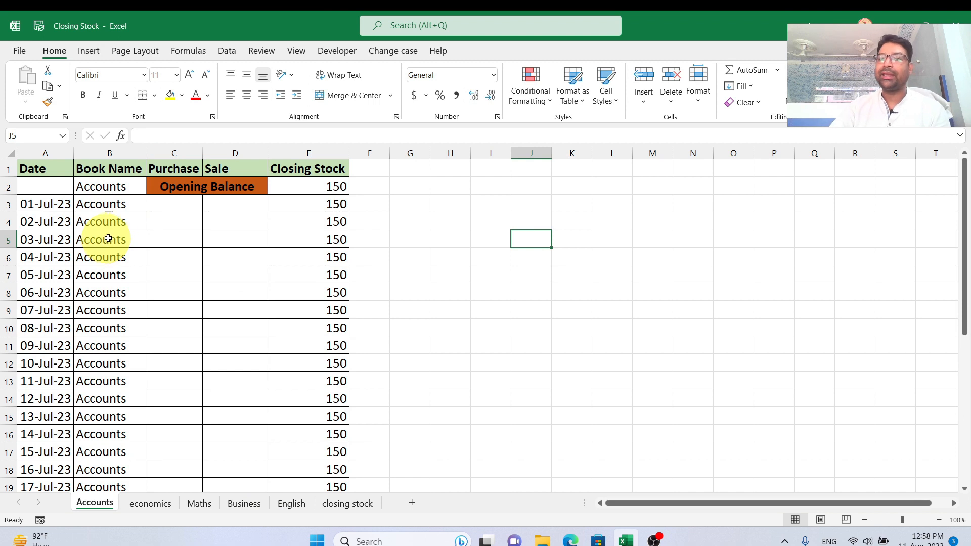
pyautogui.click(330, 185)
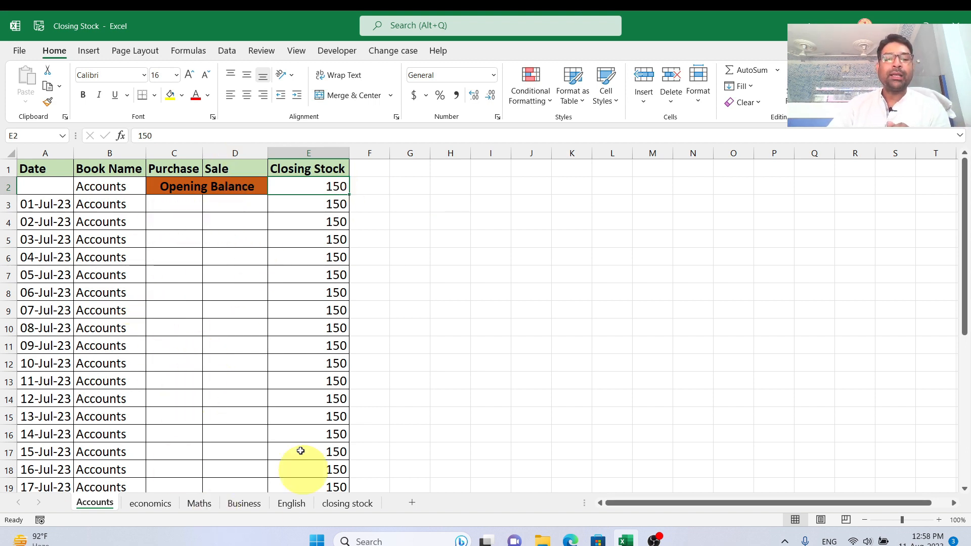
pyautogui.click(346, 505)
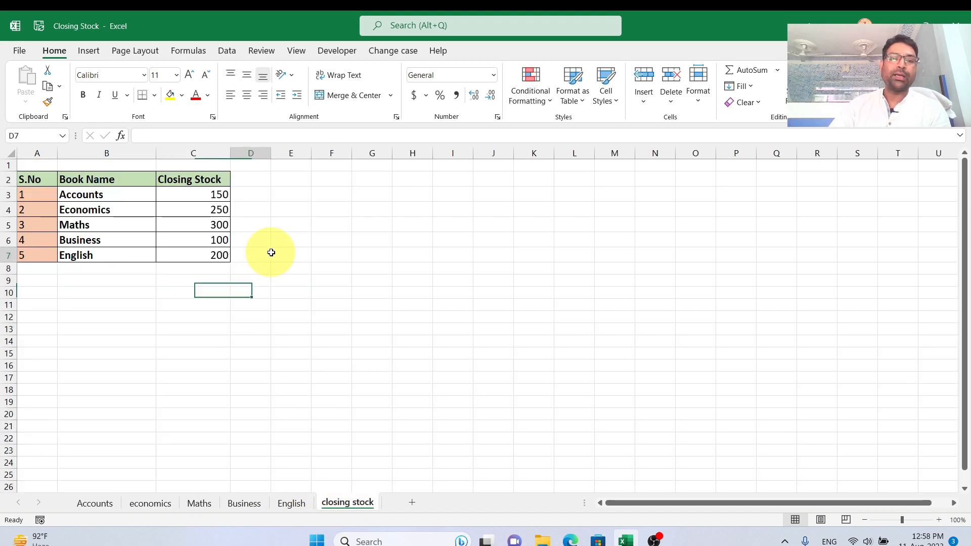
pyautogui.moveTo(267, 254); pyautogui.dragTo(289, 254)
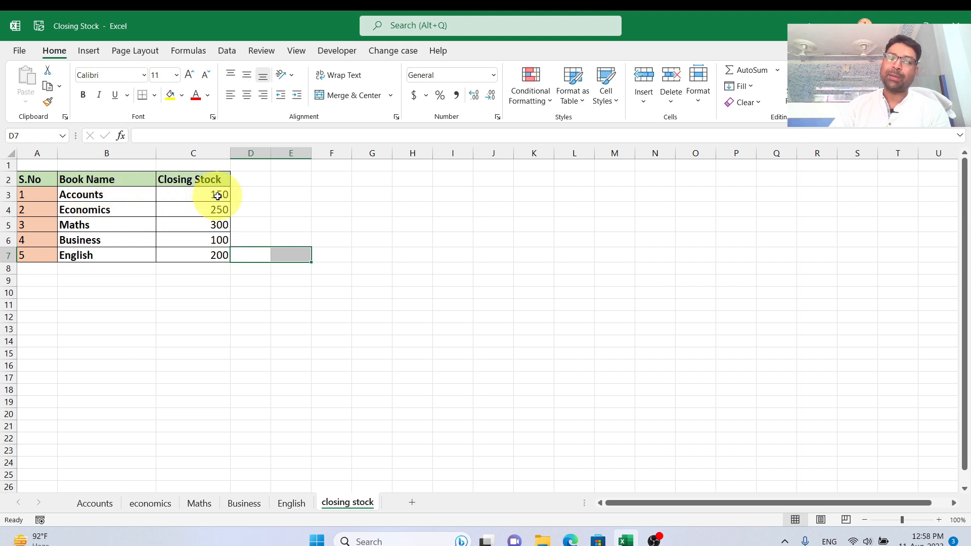
# Step: Enter a purchase of 200 for 03-Jul-23 on the Accounts sheet and check the closing stock summary
pyautogui.click(95, 504)
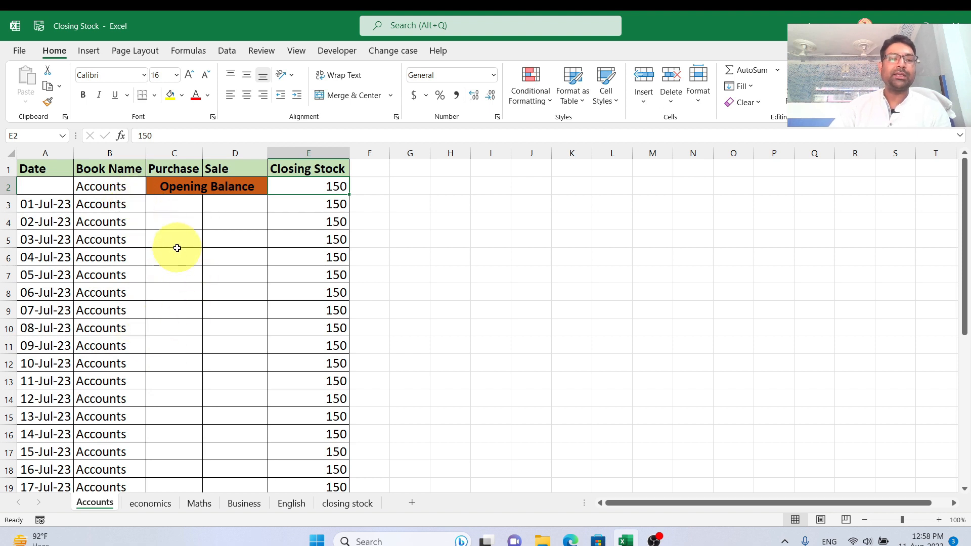
pyautogui.click(180, 243)
pyautogui.write('20')
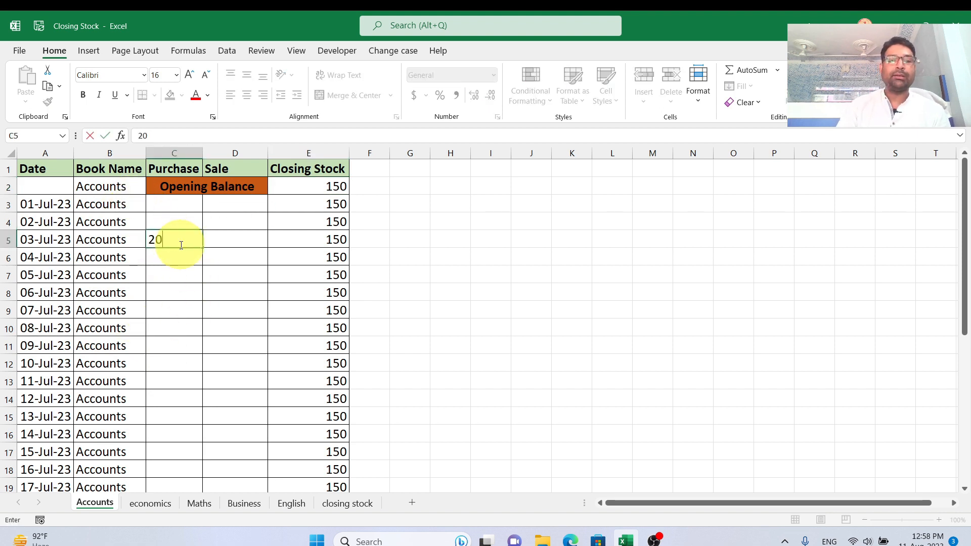
pyautogui.write('0')
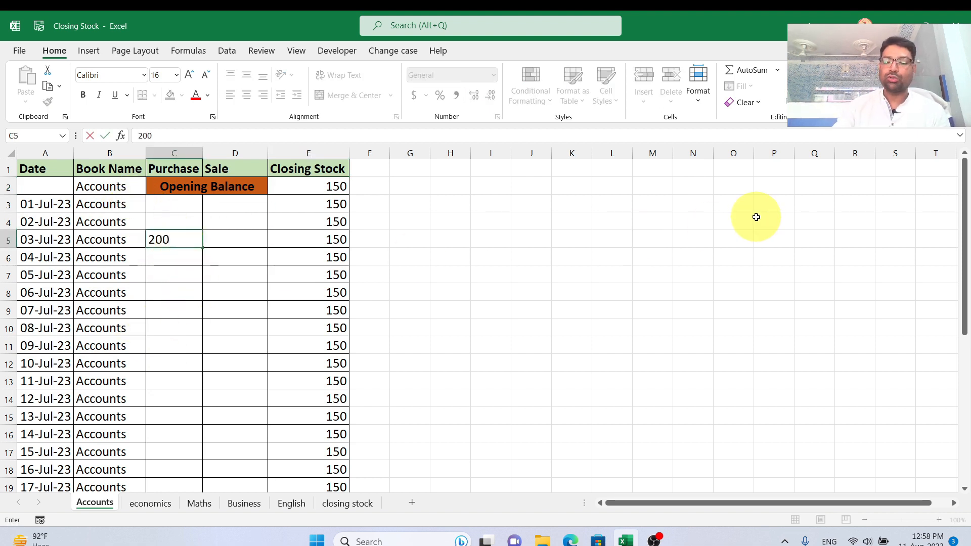
pyautogui.press('Return')
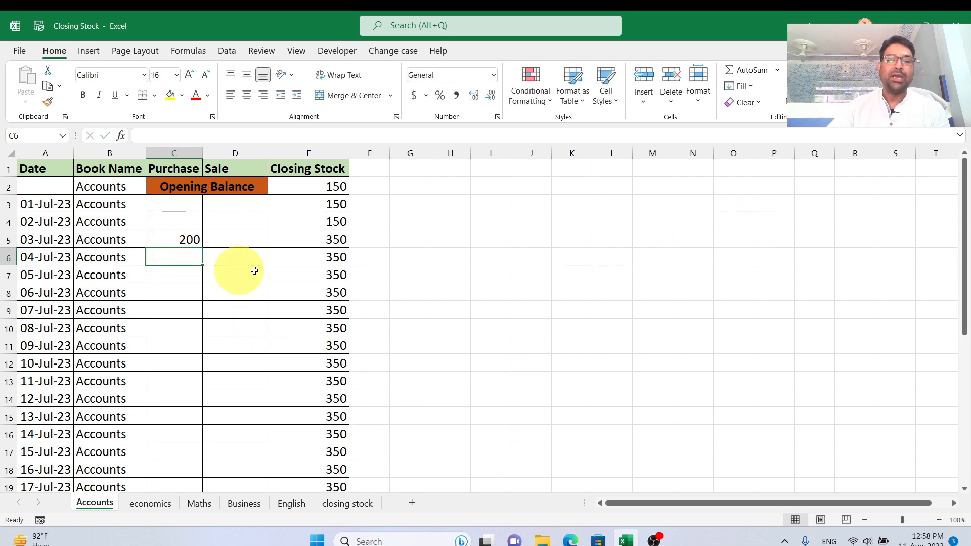
pyautogui.click(347, 503)
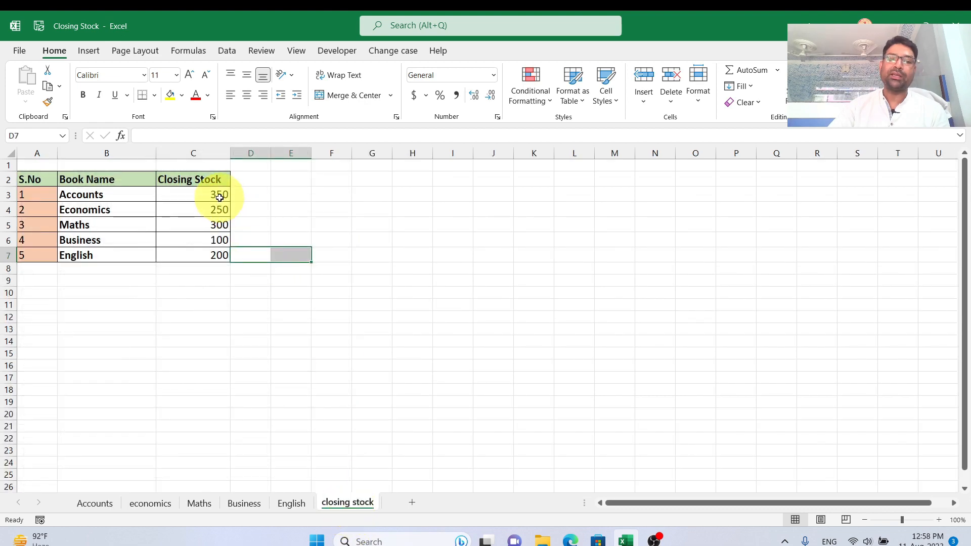
# Step: Record a sale of 300 for 06-Jul-23 on the Accounts sheet and check the closing stock summary
pyautogui.click(95, 504)
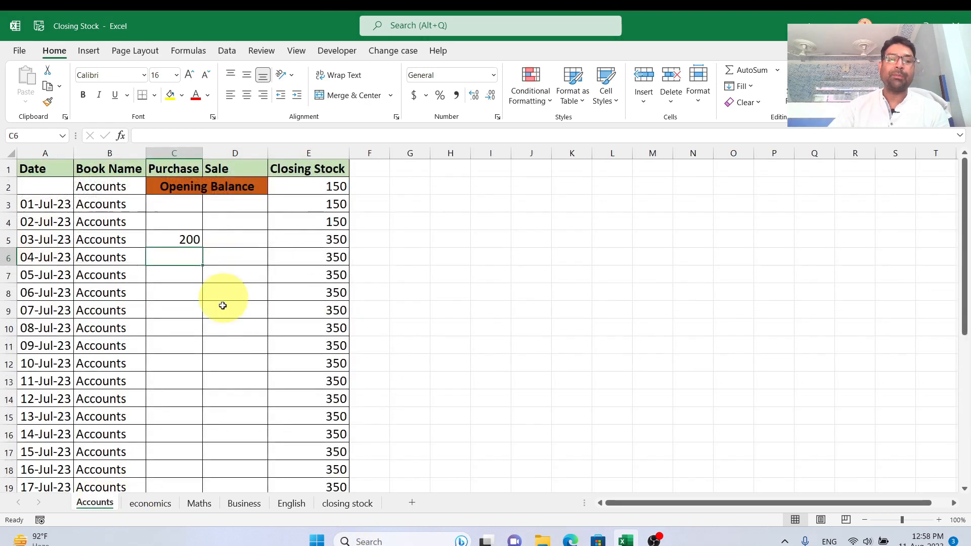
pyautogui.click(235, 292)
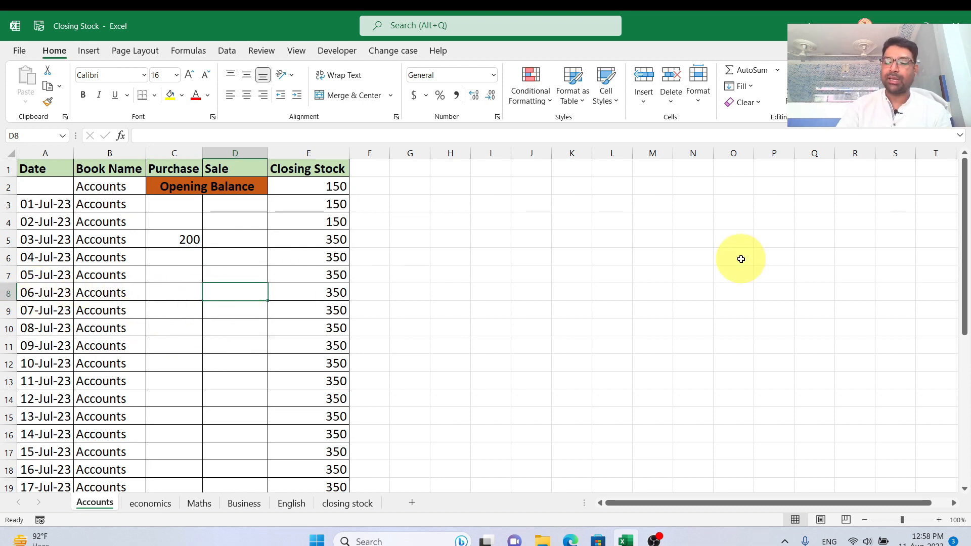
pyautogui.write('300')
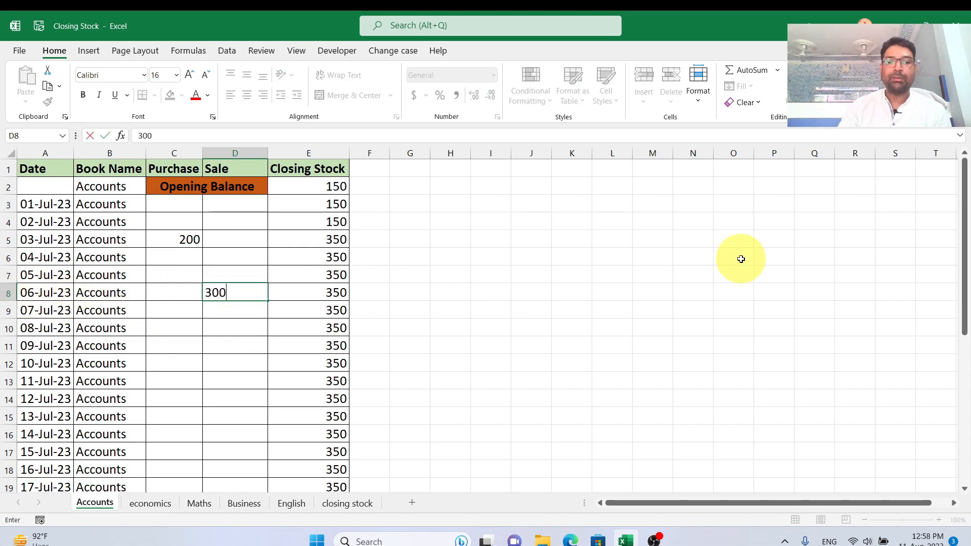
pyautogui.press('Return')
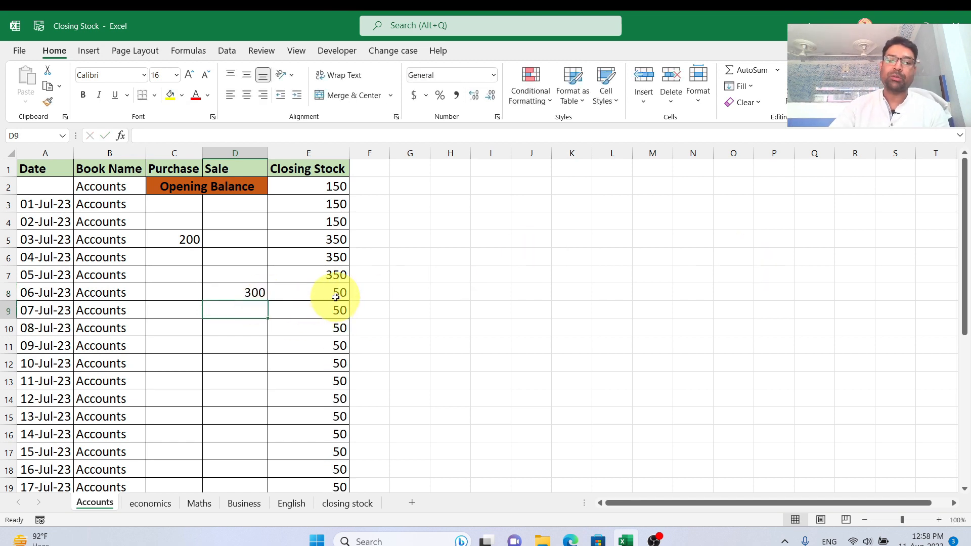
pyautogui.click(341, 504)
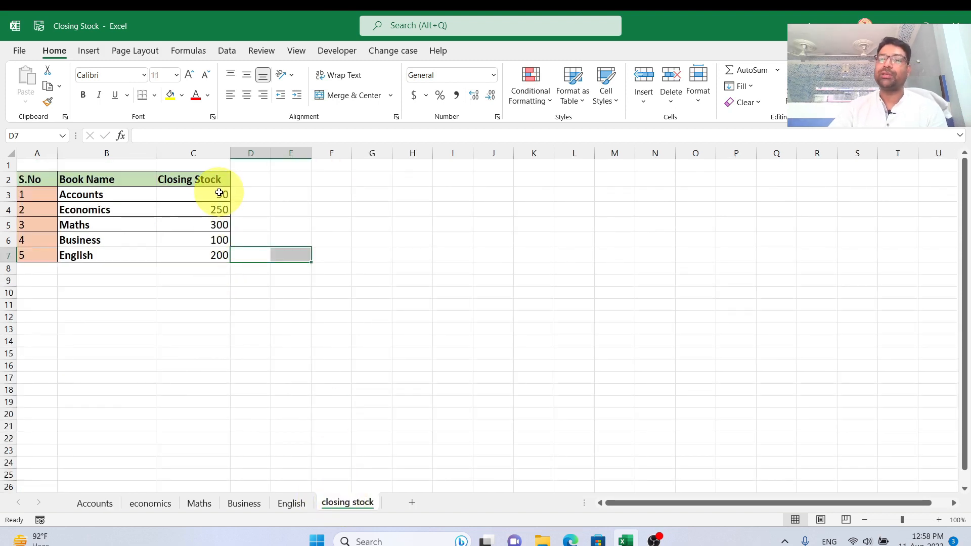
# Step: Enter a purchase of 150 for 04-Jul-23 on the economics sheet and check the closing stock summary
pyautogui.click(148, 503)
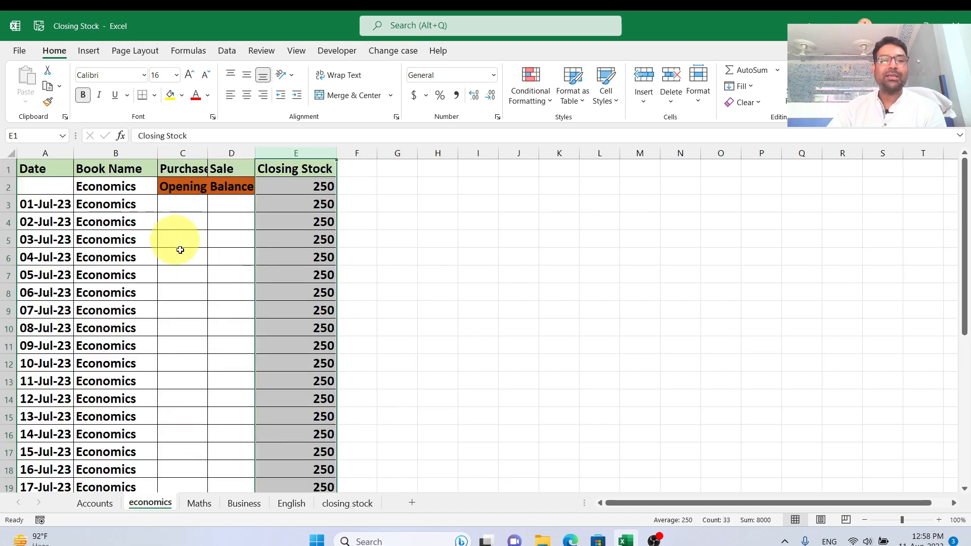
pyautogui.click(297, 202)
pyautogui.moveTo(297, 252); pyautogui.dragTo(293, 243)
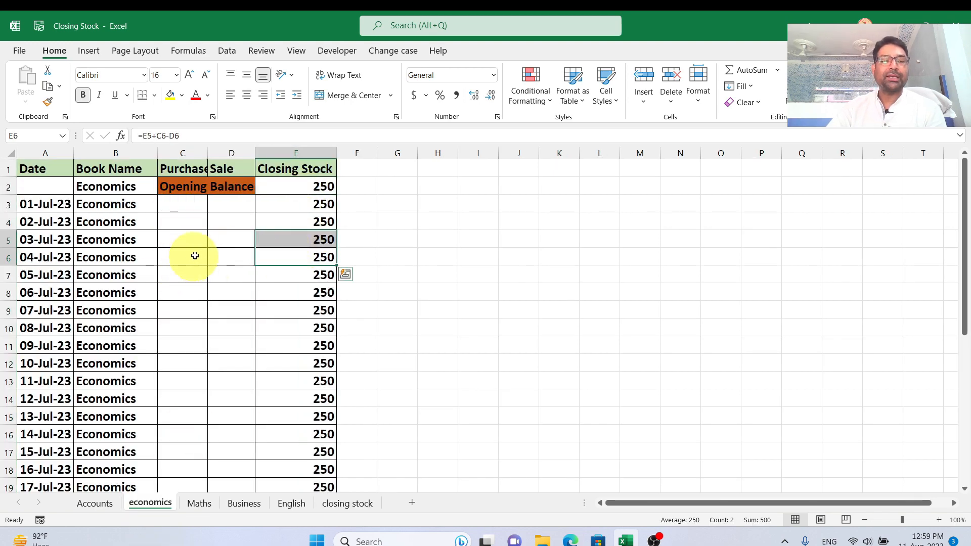
pyautogui.click(194, 256)
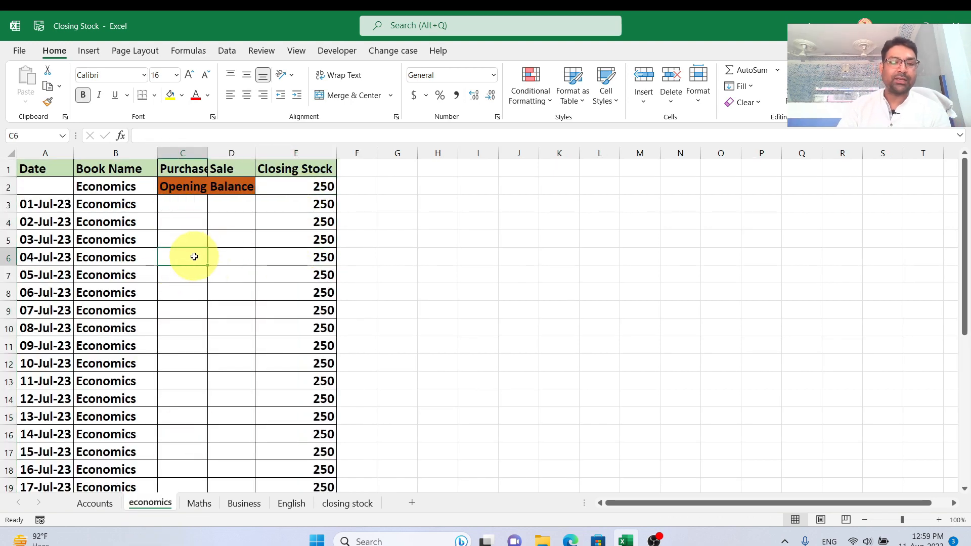
pyautogui.write('150')
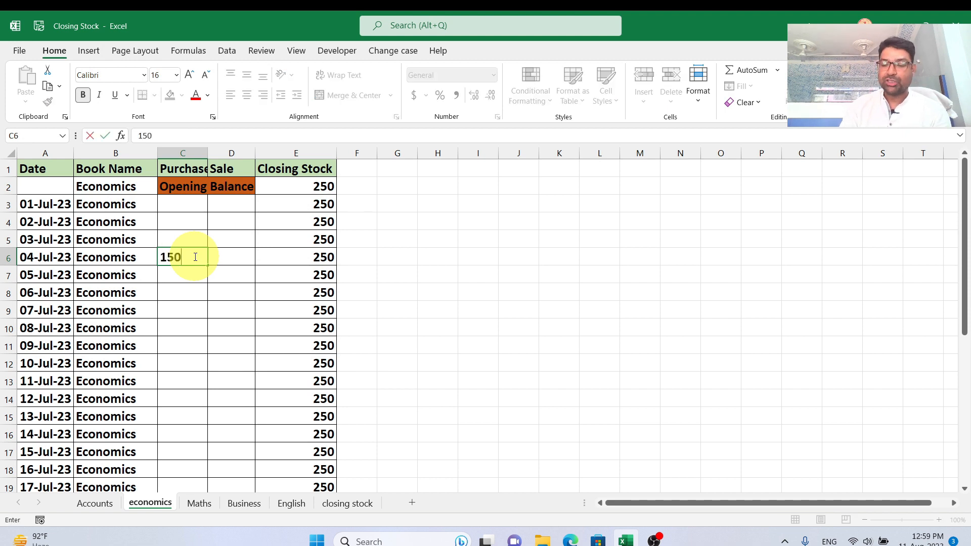
pyautogui.press('Return')
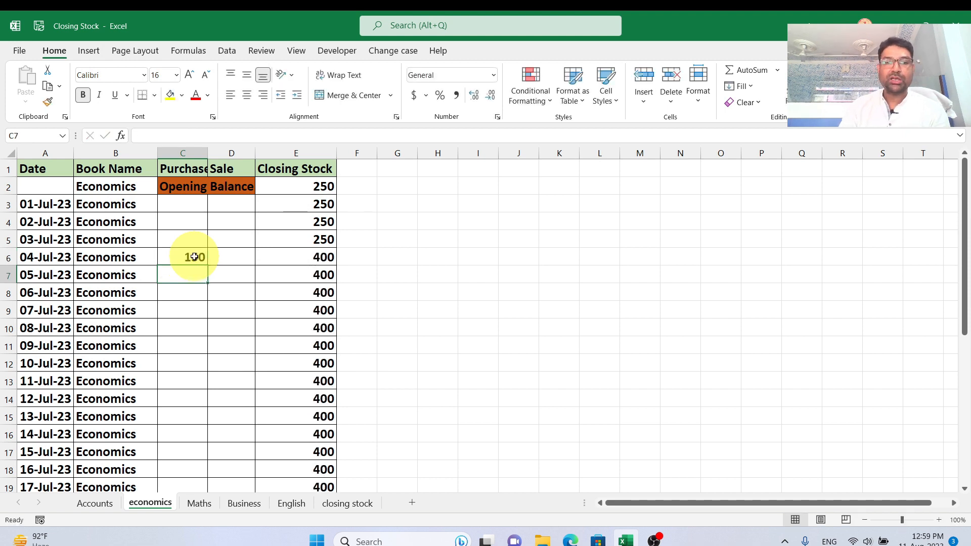
pyautogui.click(360, 503)
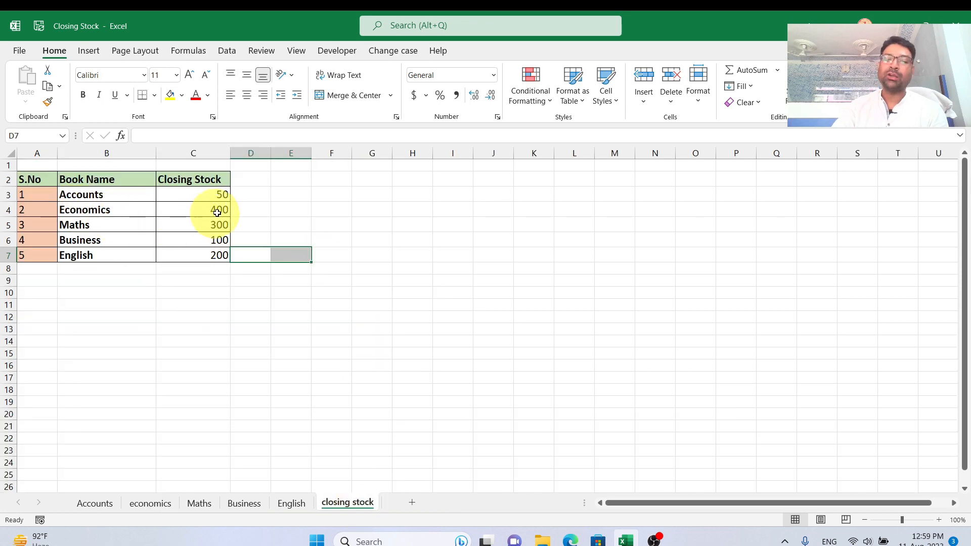
# Step: Record a sale of 350 for 08-Jul-23 on the economics sheet
pyautogui.click(150, 503)
pyautogui.moveTo(238, 294); pyautogui.dragTo(229, 316)
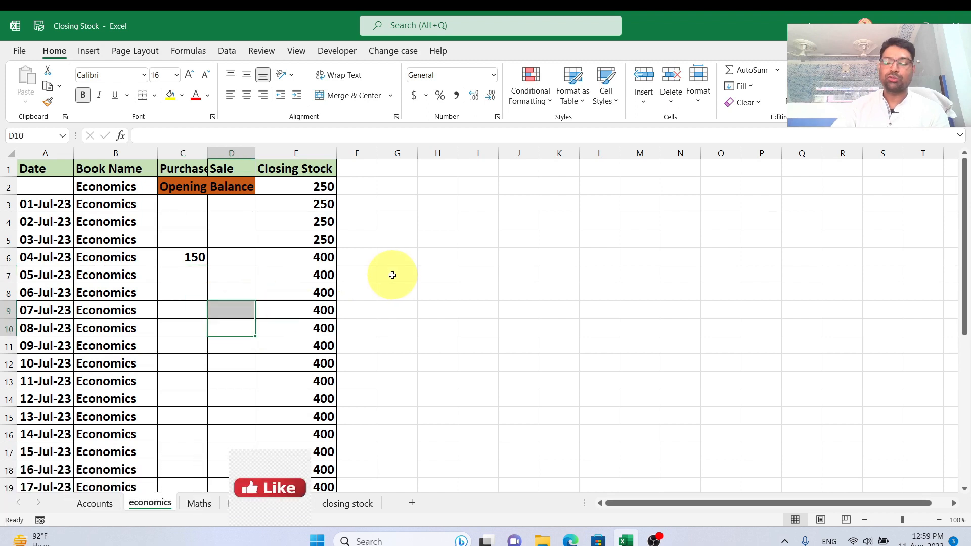
pyautogui.write('350')
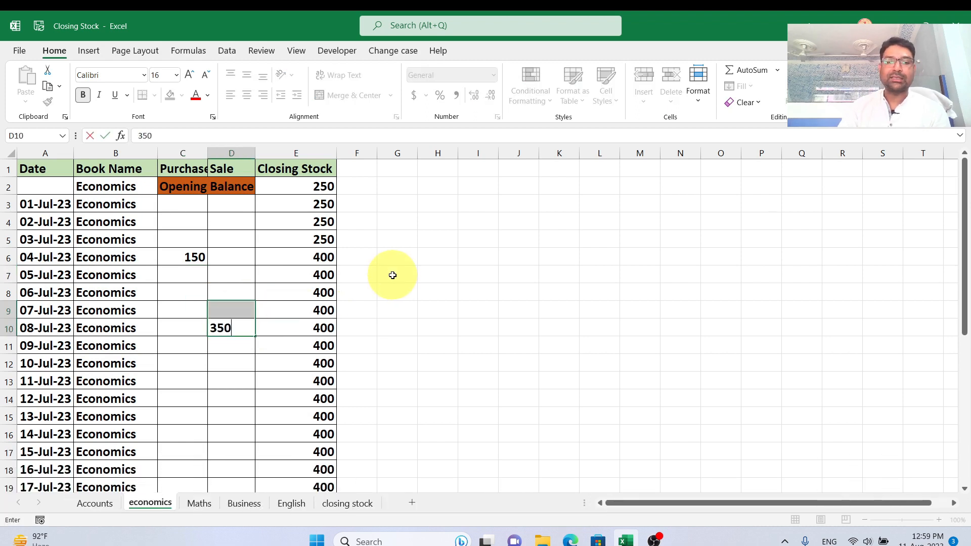
pyautogui.press('Return')
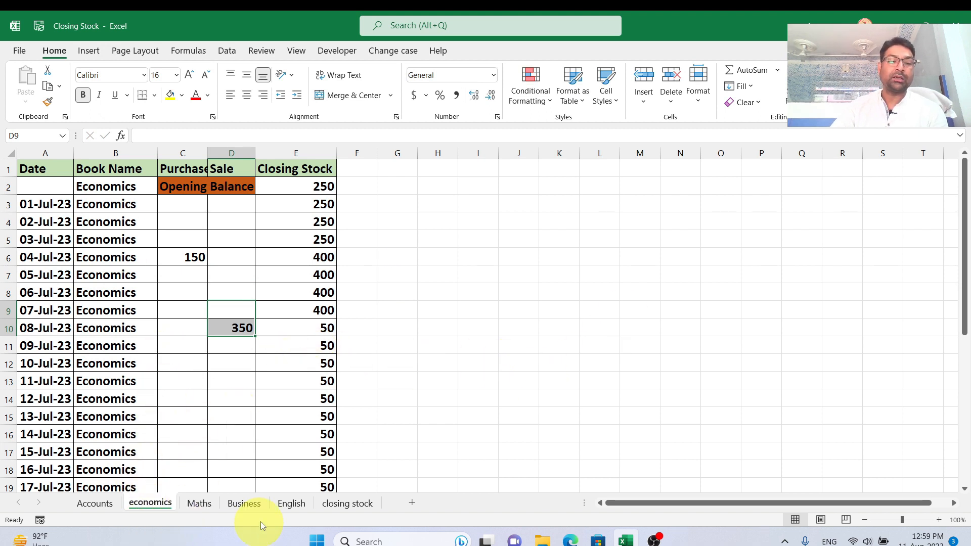
# Step: Examine the closing stock summary and the formulas behind its Accounts and Economics values
pyautogui.click(347, 504)
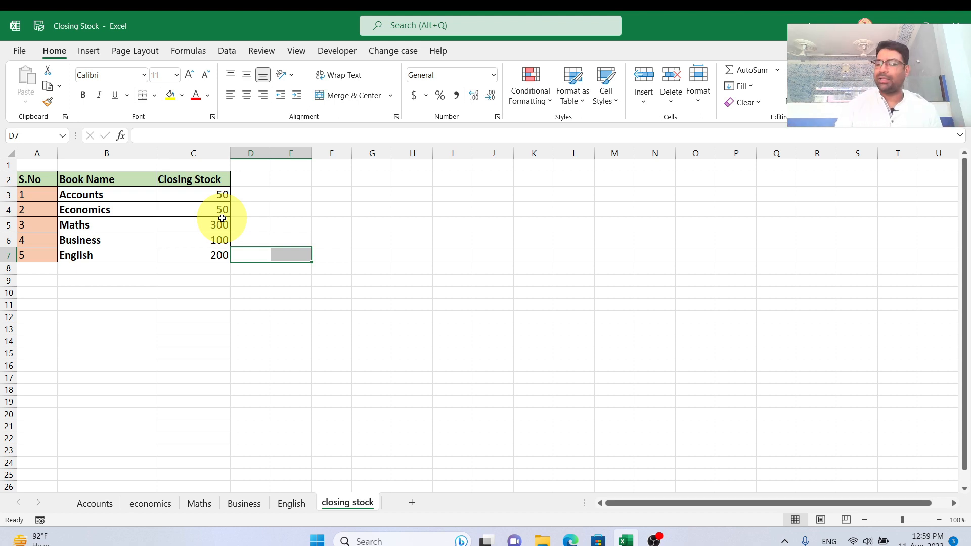
pyautogui.click(203, 194)
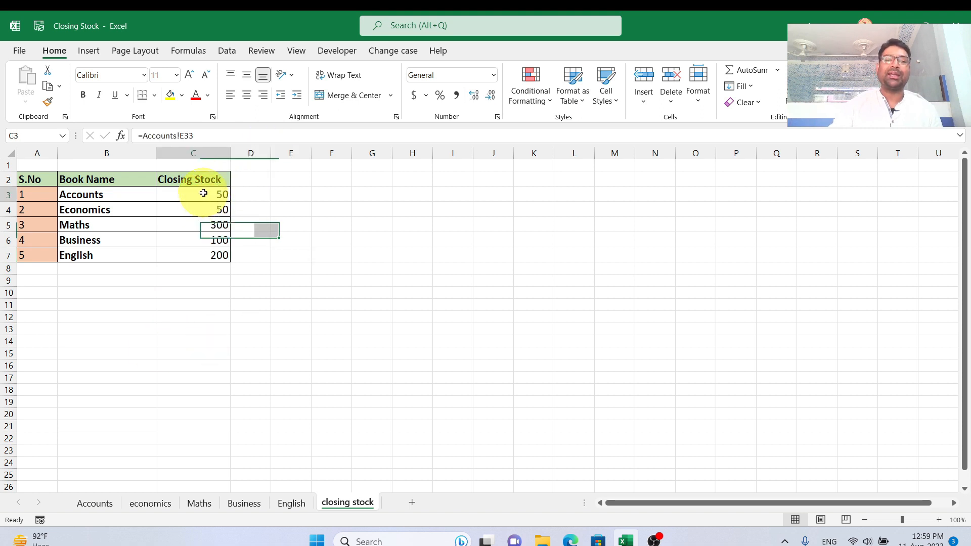
pyautogui.click(205, 209)
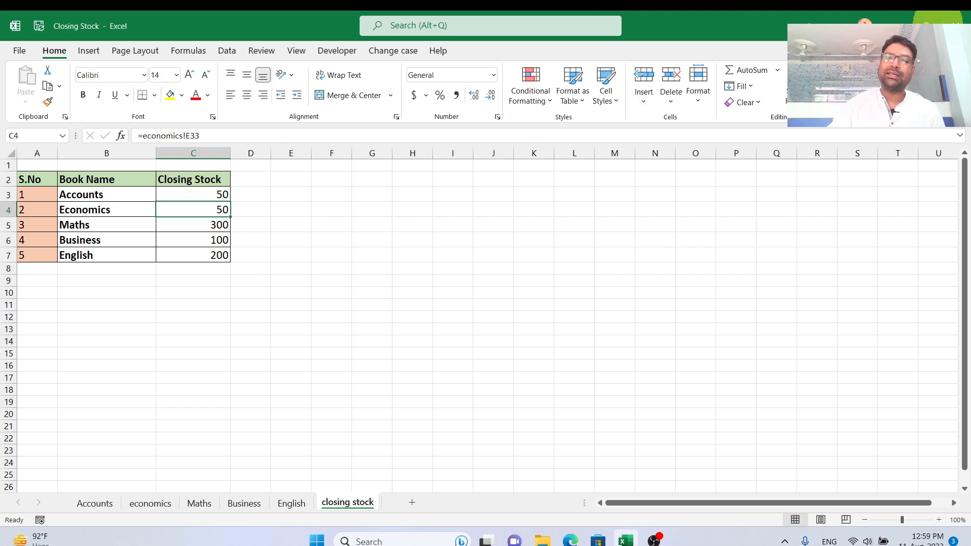
# Step: Close the Closing Stock workbook with its changes saved, and open the Closing Stock 1 workbook from the desktop
pyautogui.click(956, 25)
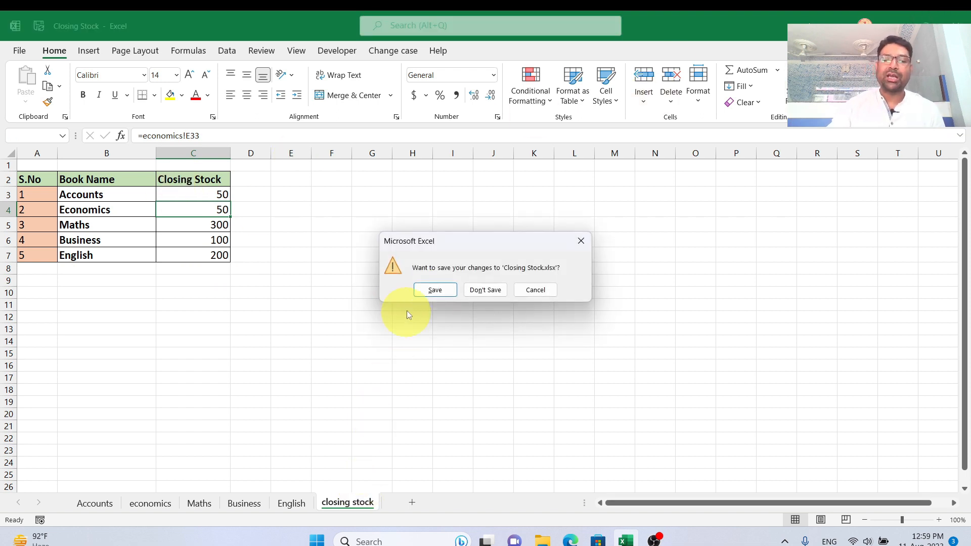
pyautogui.click(436, 290)
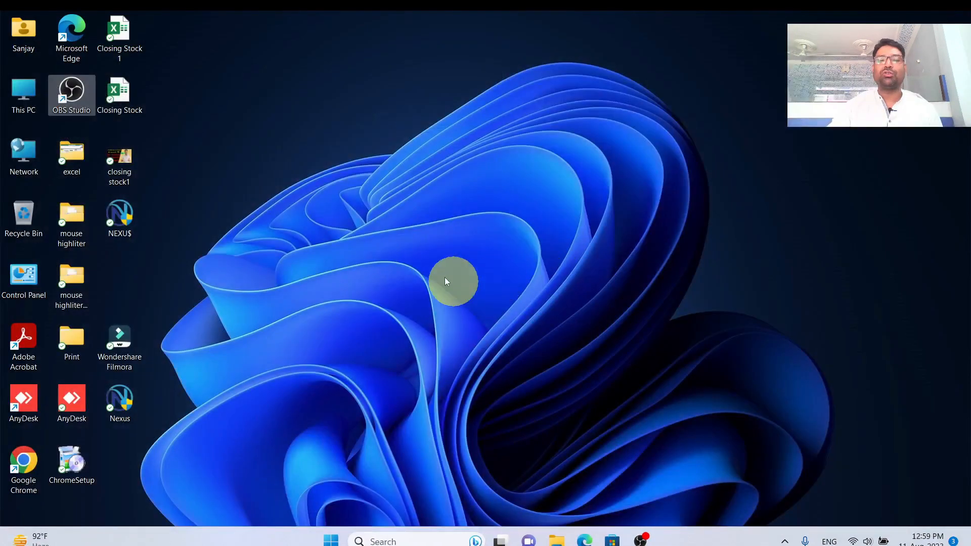
pyautogui.doubleClick(124, 41)
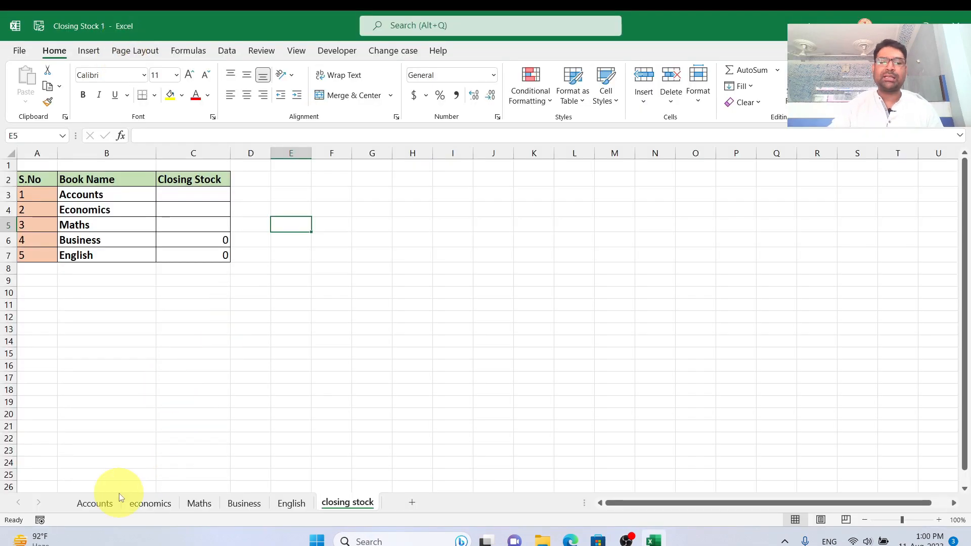
# Step: On the Accounts sheet, enter the closing stock formula =E2+C3-D3 in cell E3 for 01-Jul-23
pyautogui.click(94, 503)
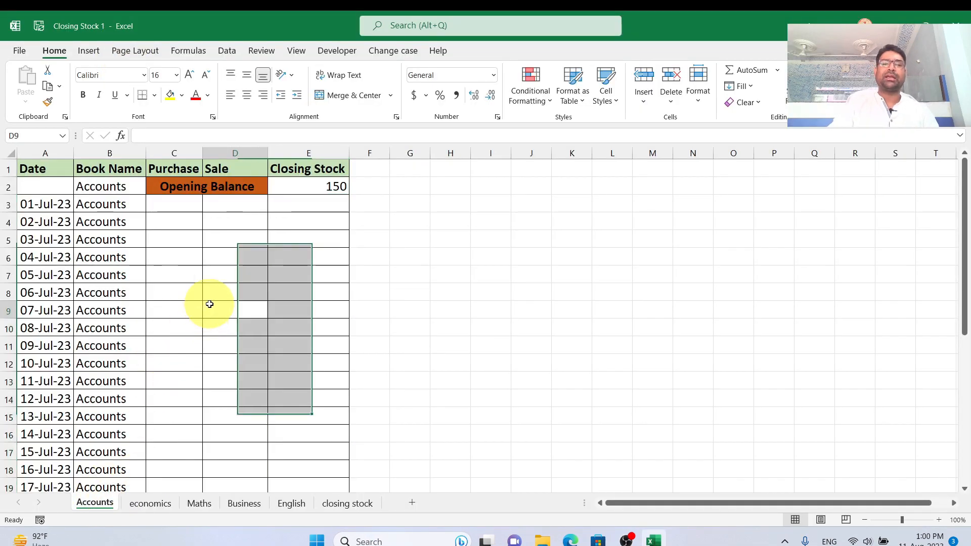
pyautogui.click(292, 221)
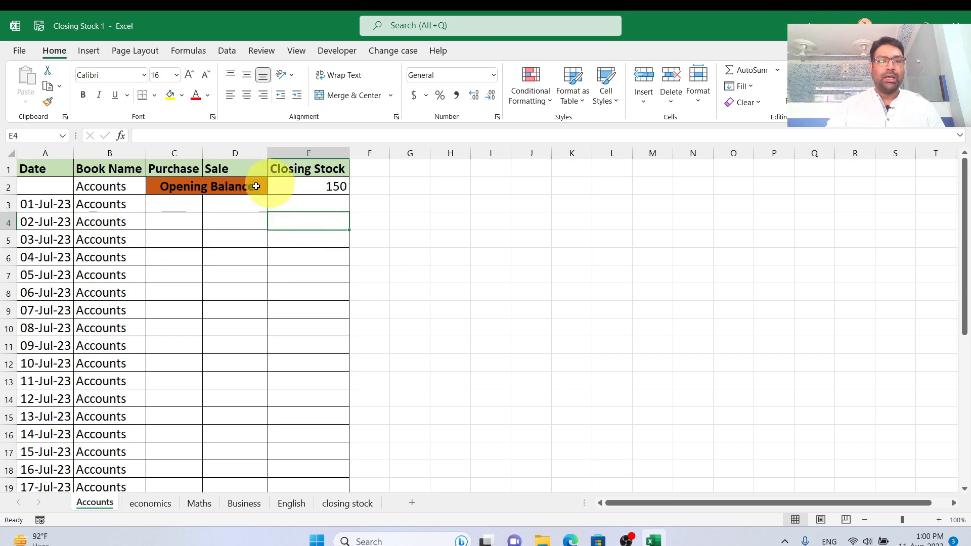
pyautogui.click(328, 184)
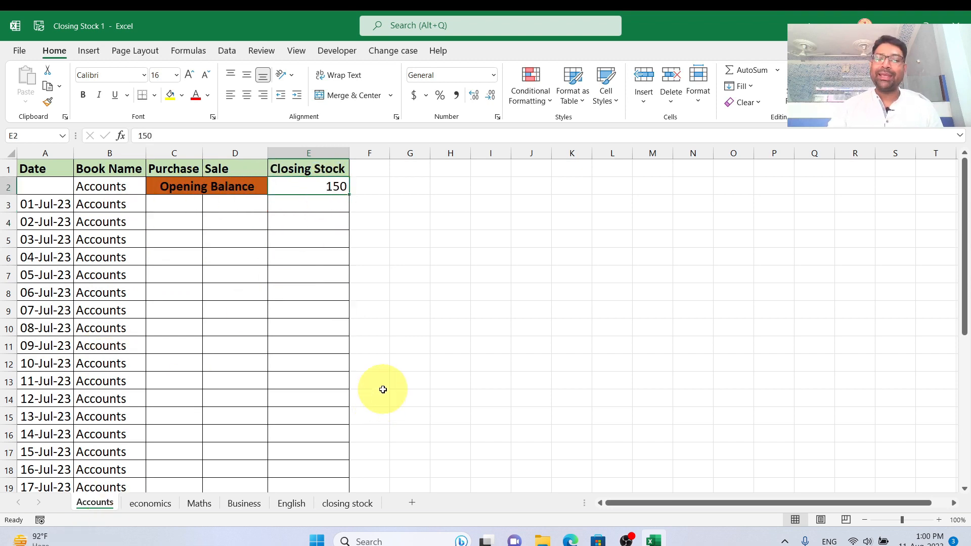
pyautogui.click(303, 205)
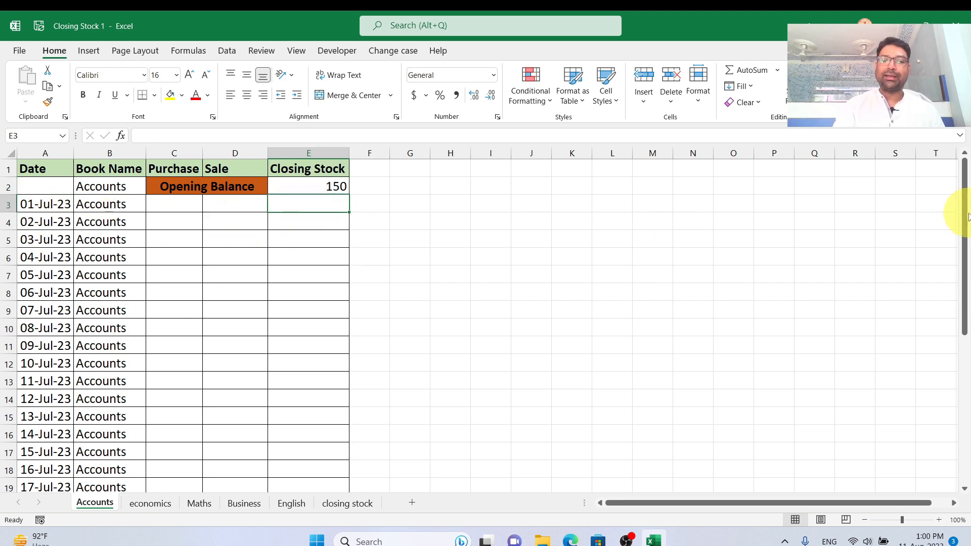
pyautogui.write('=')
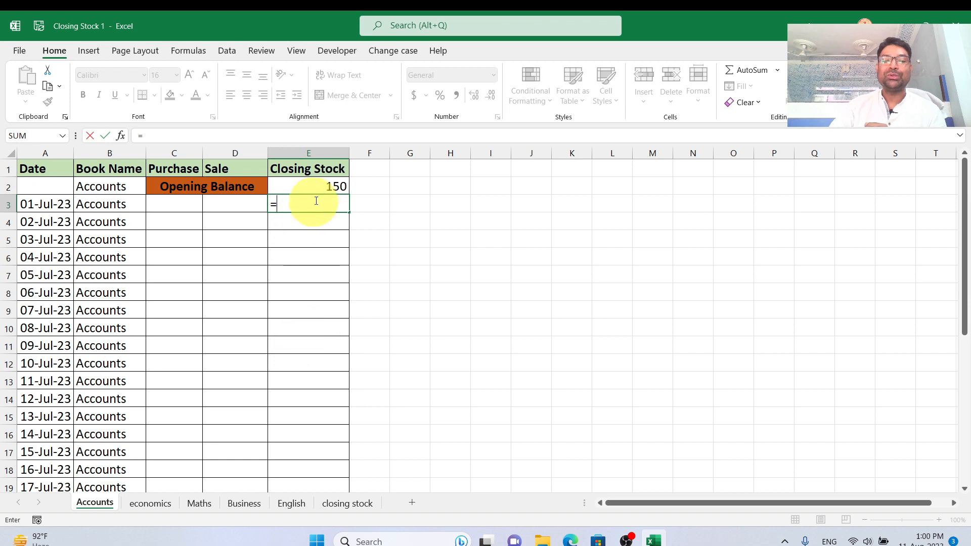
pyautogui.click(321, 185)
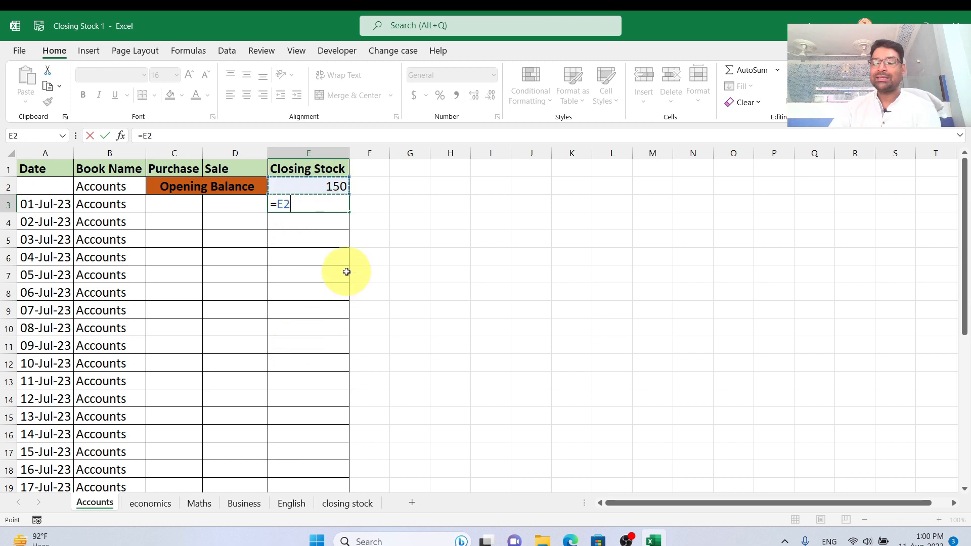
pyautogui.write('+')
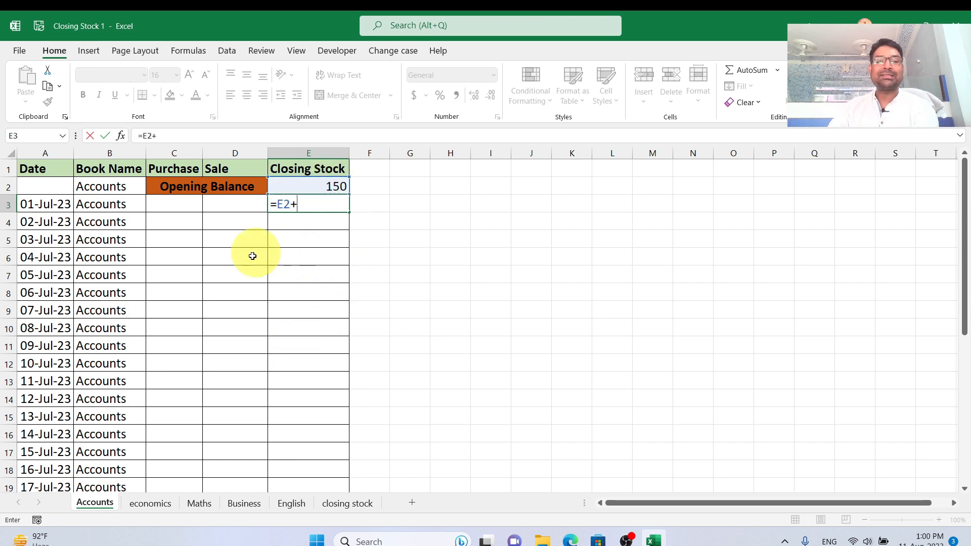
pyautogui.click(177, 203)
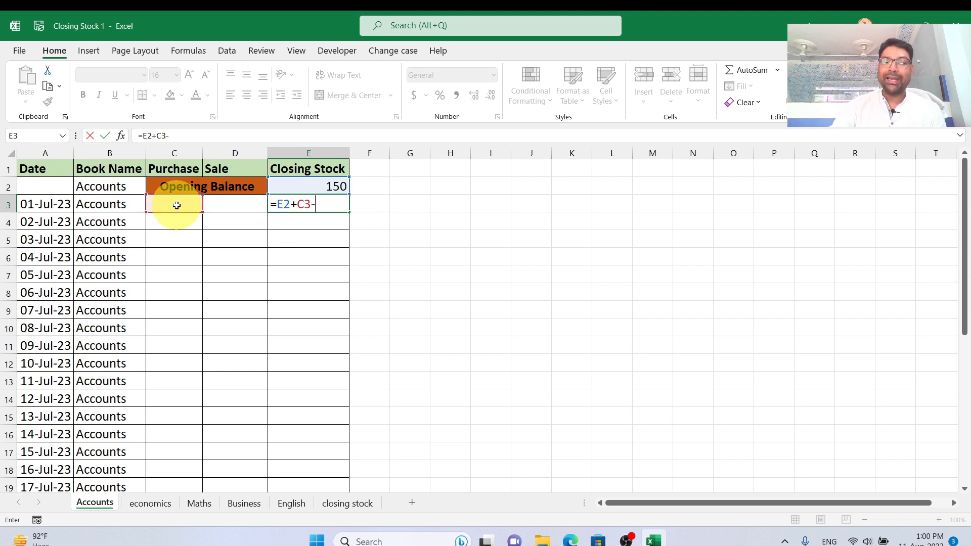
pyautogui.click(233, 203)
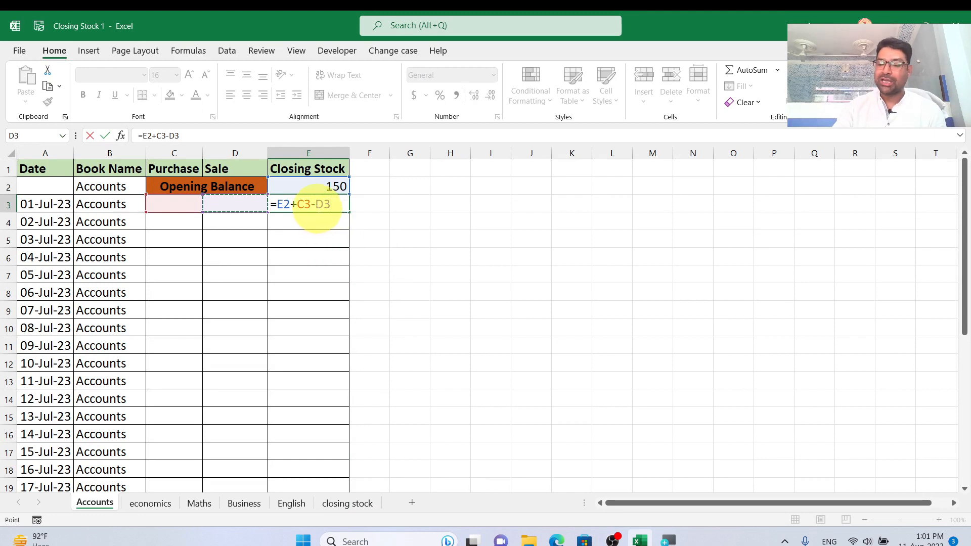
pyautogui.press('Return')
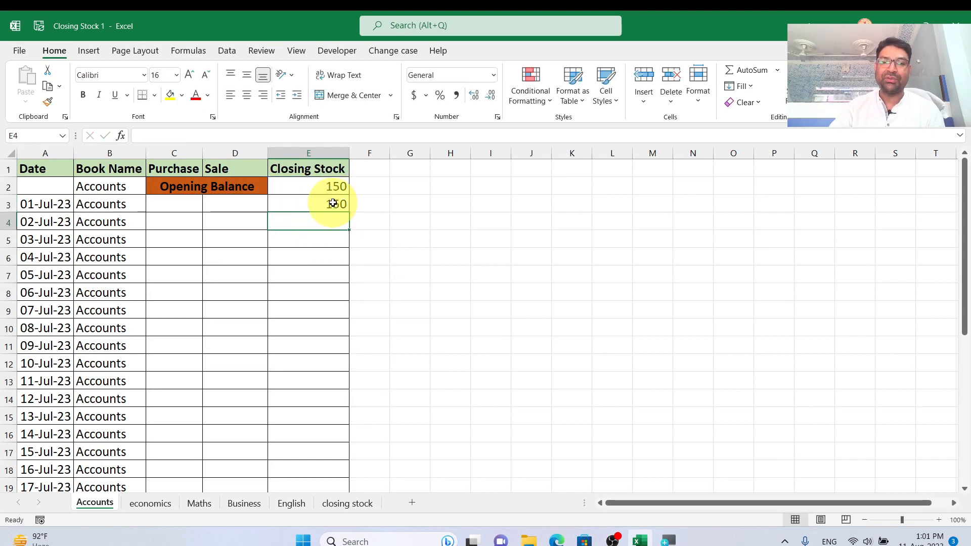
# Step: Fill the closing stock formula from E3 down to the 31-Jul-23 row, cell E33
pyautogui.click(333, 203)
pyautogui.moveTo(349, 212); pyautogui.dragTo(365, 480)
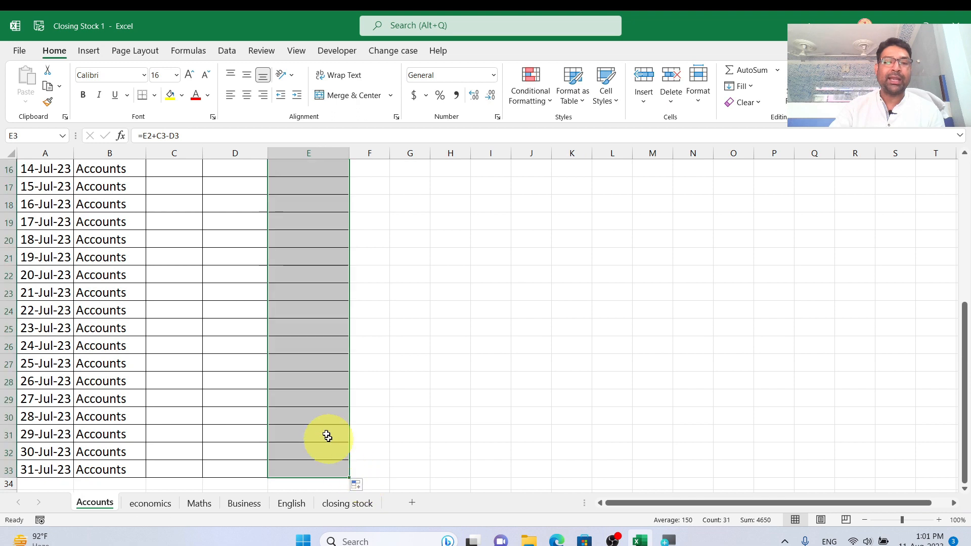
pyautogui.scroll(5, 263, 329)
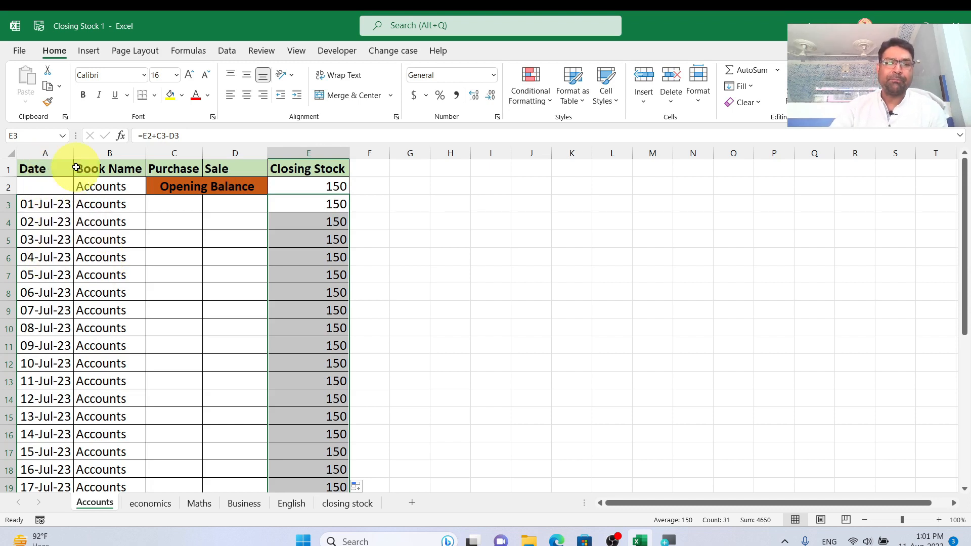
pyautogui.click(45, 153)
pyautogui.click(117, 152)
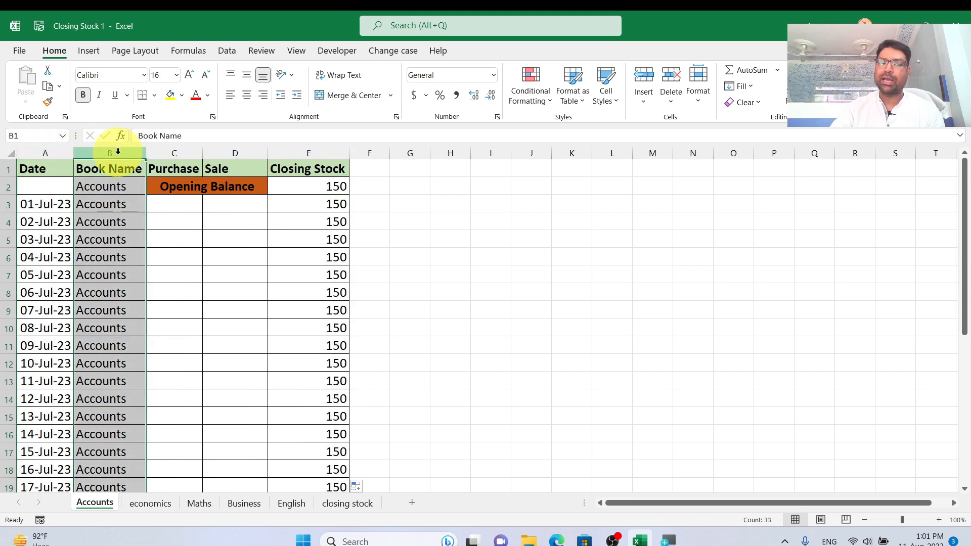
pyautogui.click(178, 148)
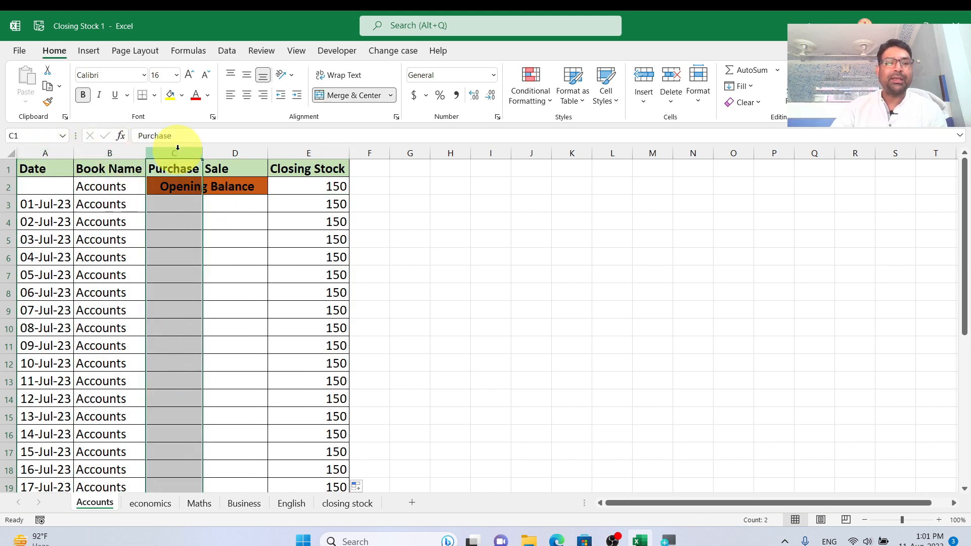
pyautogui.click(238, 152)
pyautogui.click(314, 150)
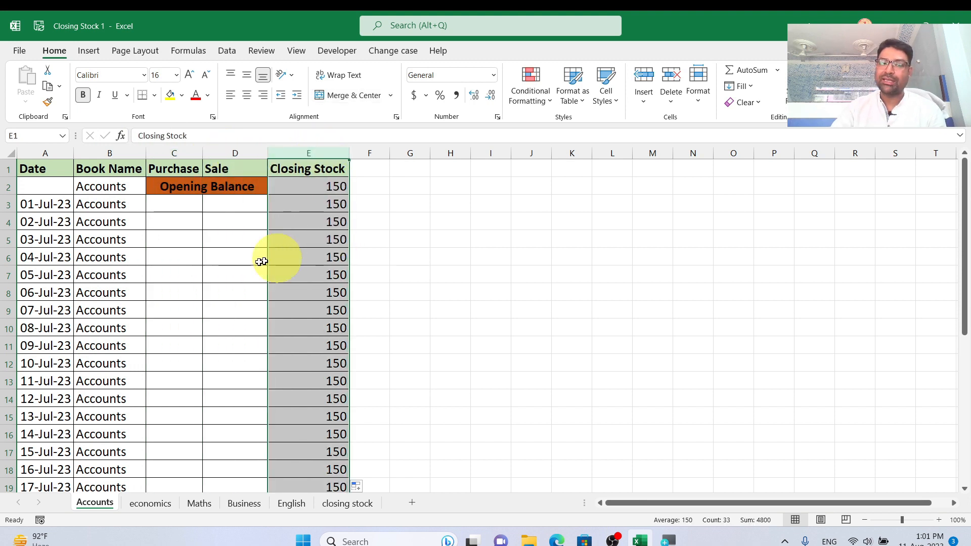
pyautogui.click(226, 262)
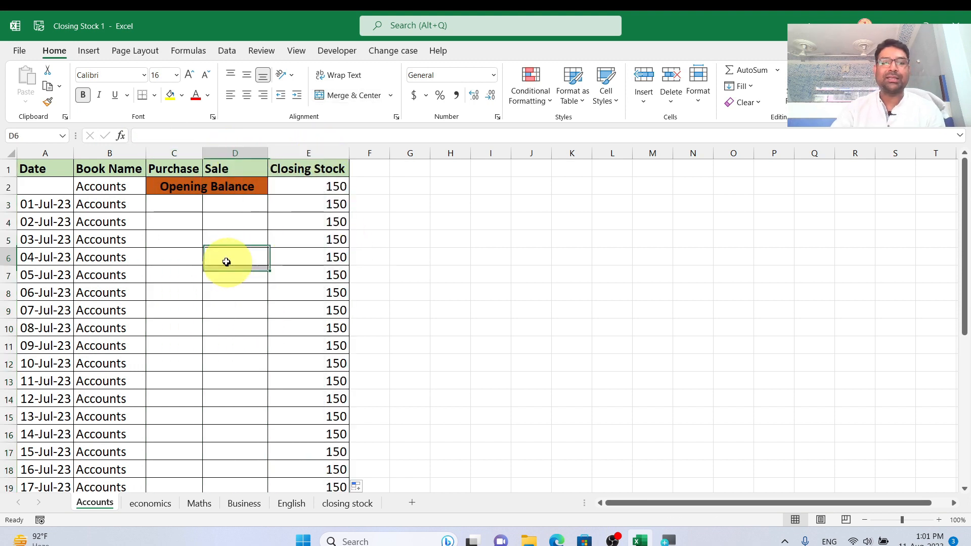
# Step: Fill the merged Opening Balance cell on the Accounts sheet with standard yellow
pyautogui.click(170, 186)
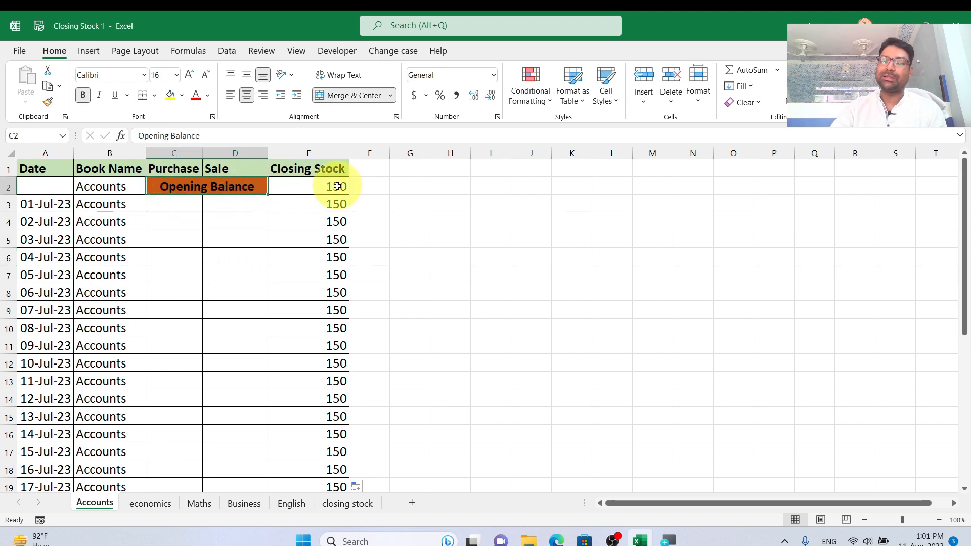
pyautogui.click(184, 96)
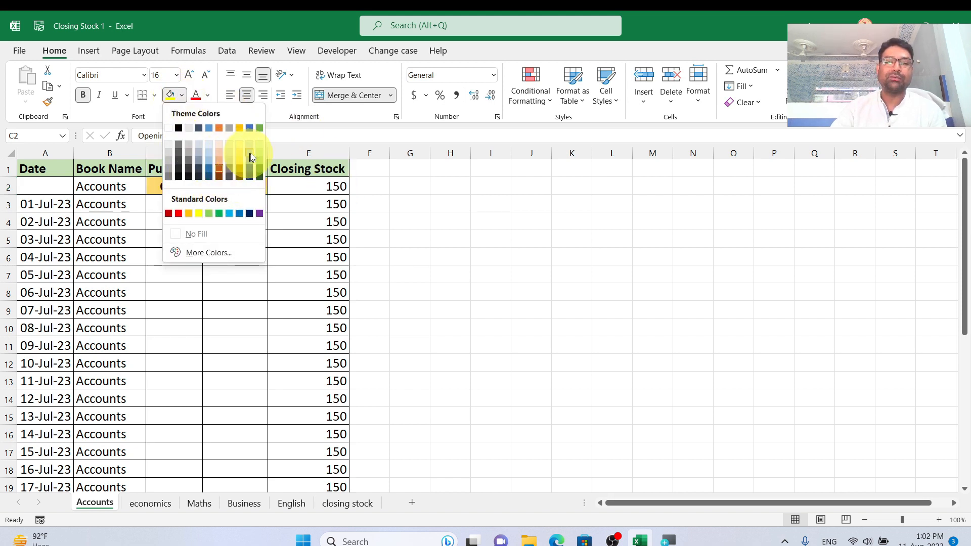
pyautogui.click(205, 214)
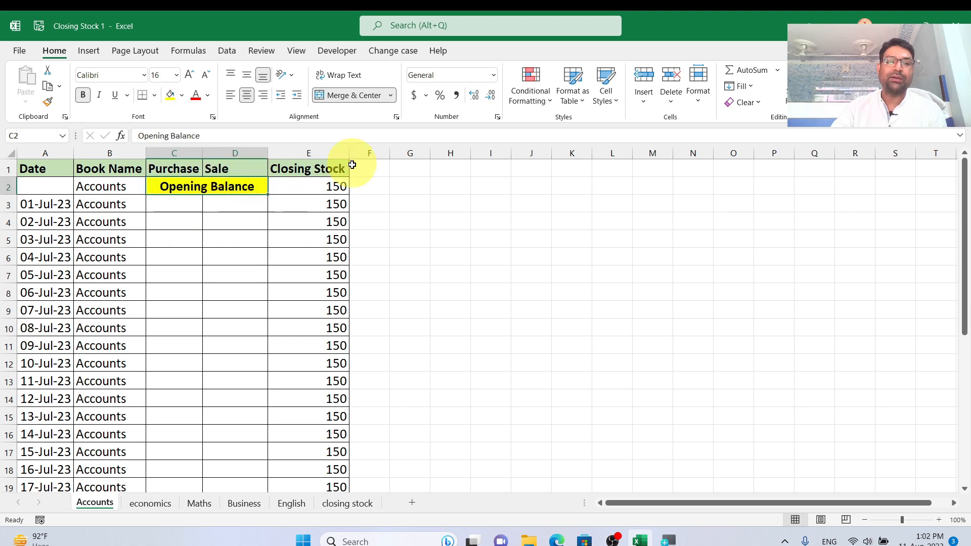
pyautogui.click(178, 240)
pyautogui.click(311, 205)
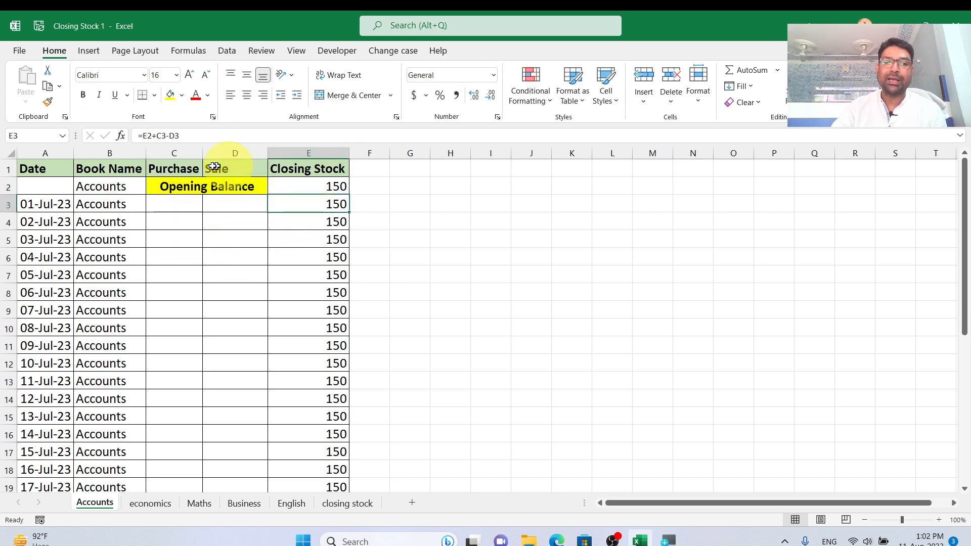
pyautogui.click(169, 241)
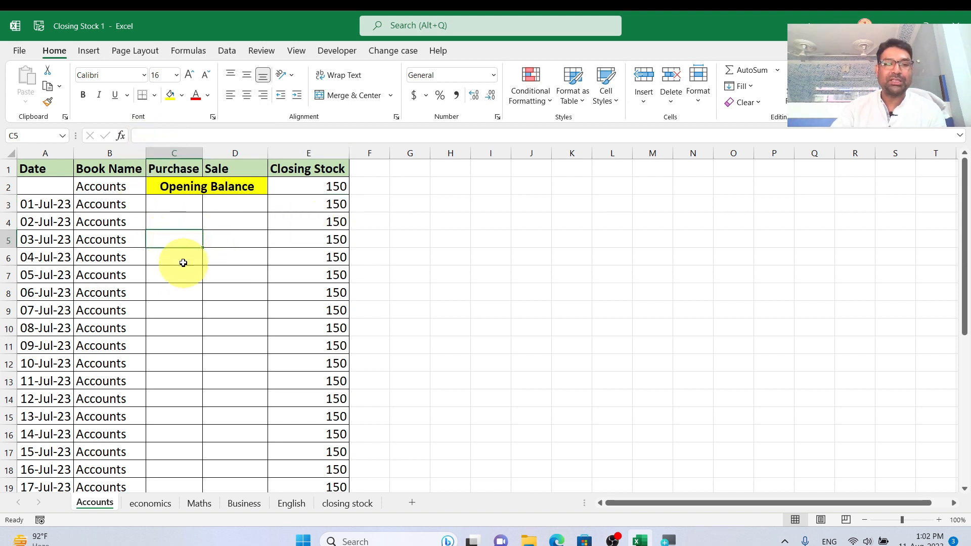
# Step: On the closing stock sheet, link the Accounts value in C3 to the 31-Jul-23 closing stock with =Accounts!E33
pyautogui.click(341, 503)
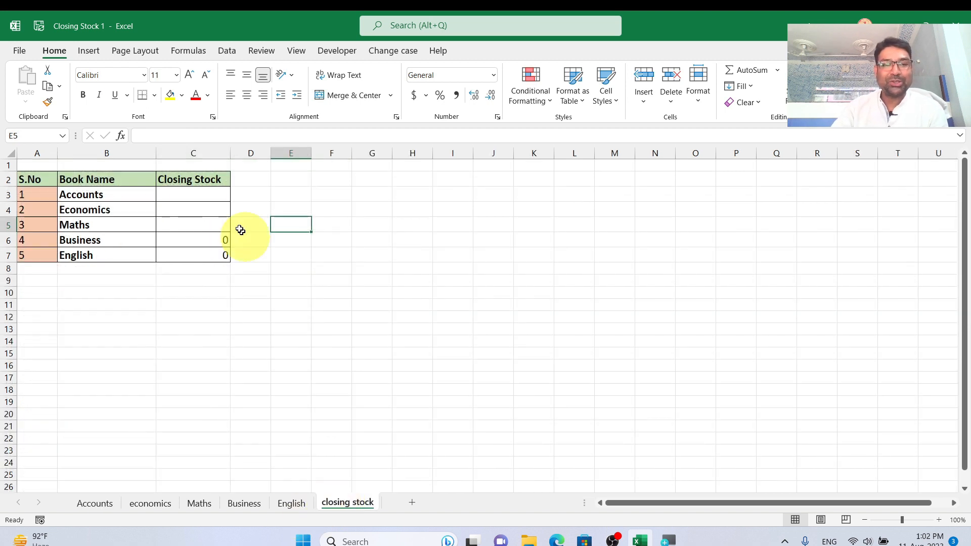
pyautogui.click(190, 196)
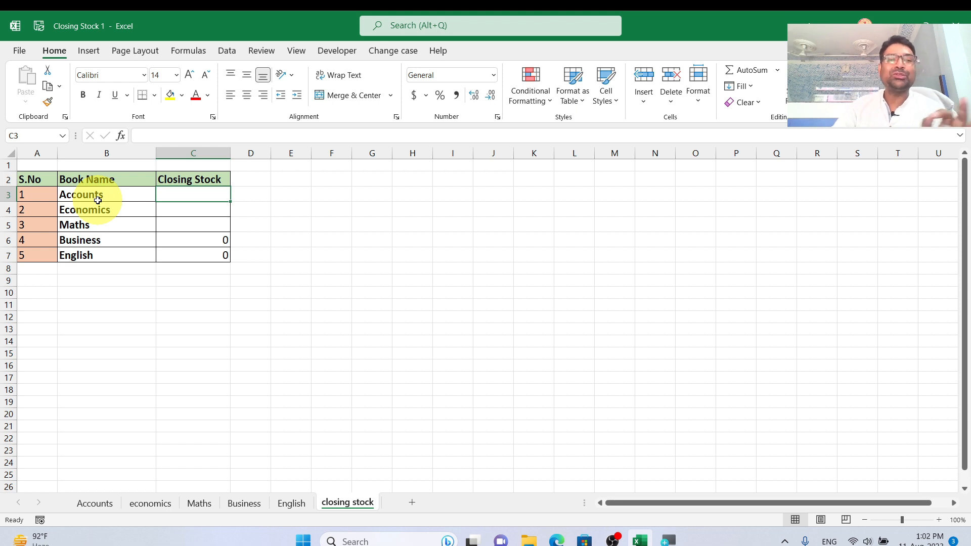
pyautogui.rightClick(196, 196)
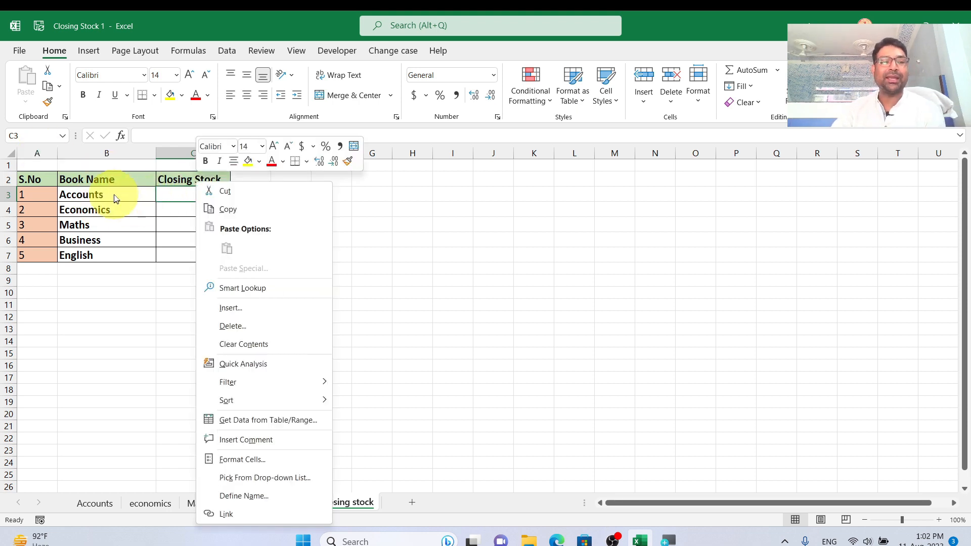
pyautogui.click(175, 194)
pyautogui.write('=')
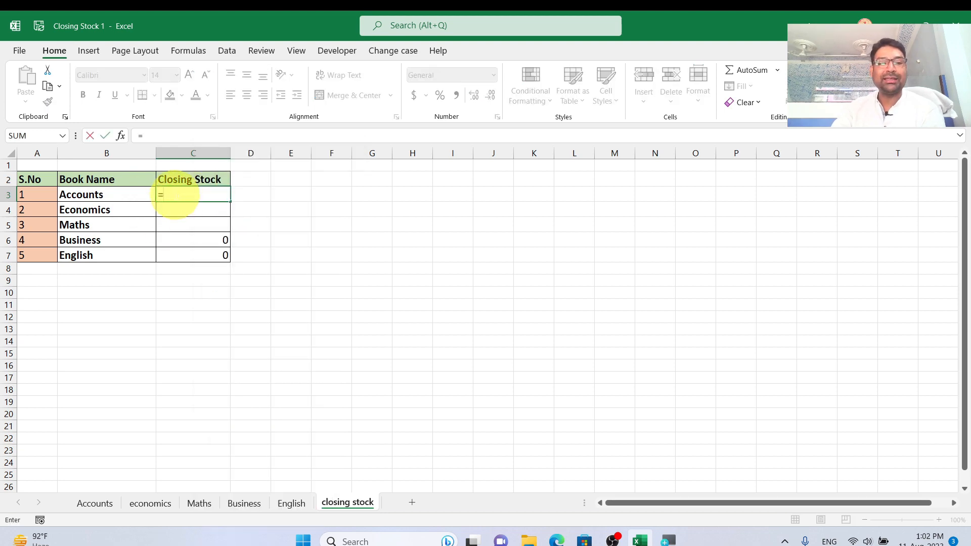
pyautogui.click(95, 503)
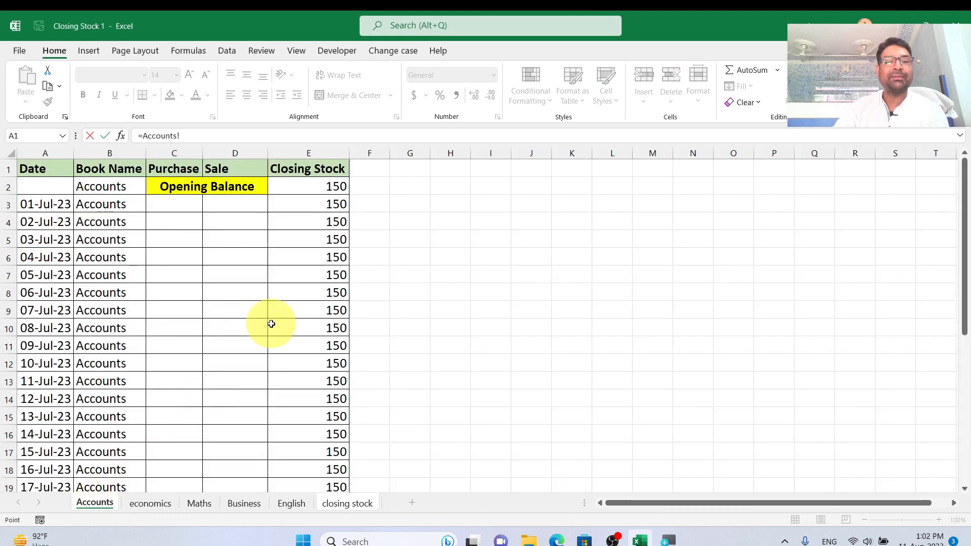
pyautogui.scroll(-5, 369, 272)
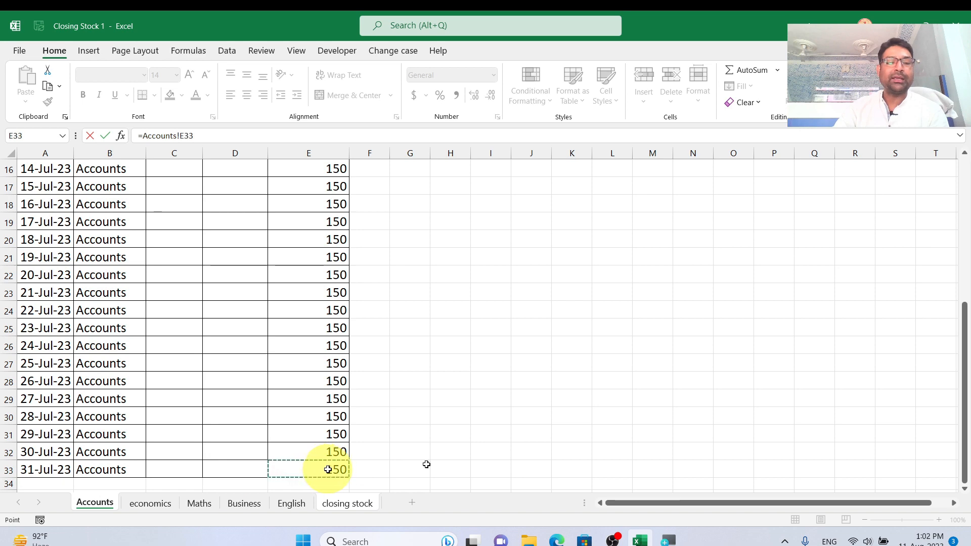
pyautogui.press('Return')
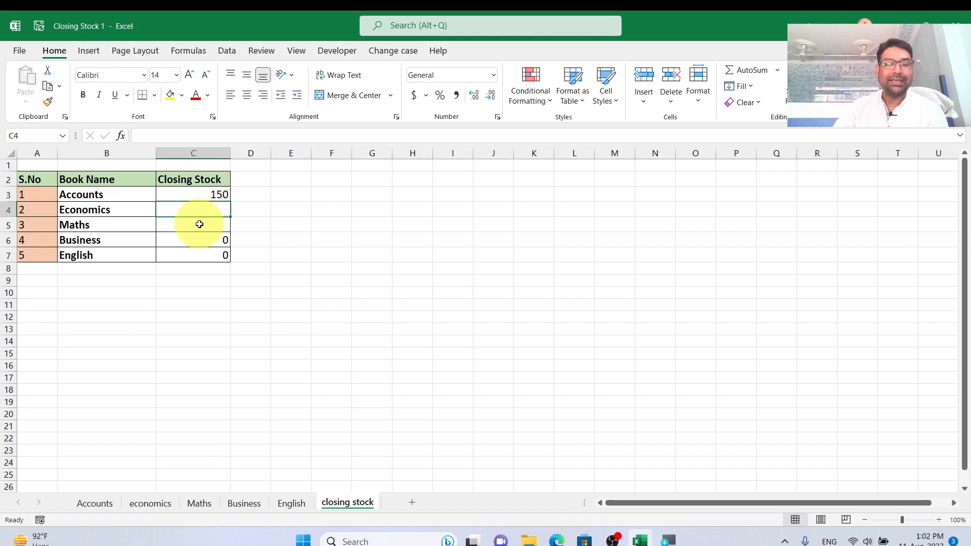
# Step: Link the Economics closing stock in C4 to cell E33, the 31-Jul-23 row of the economics sheet
pyautogui.write('=')
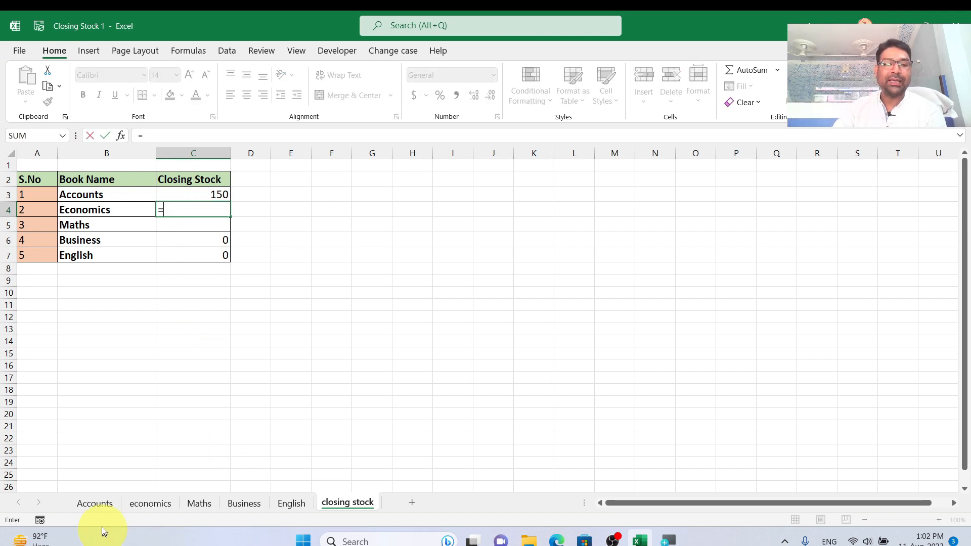
pyautogui.click(152, 507)
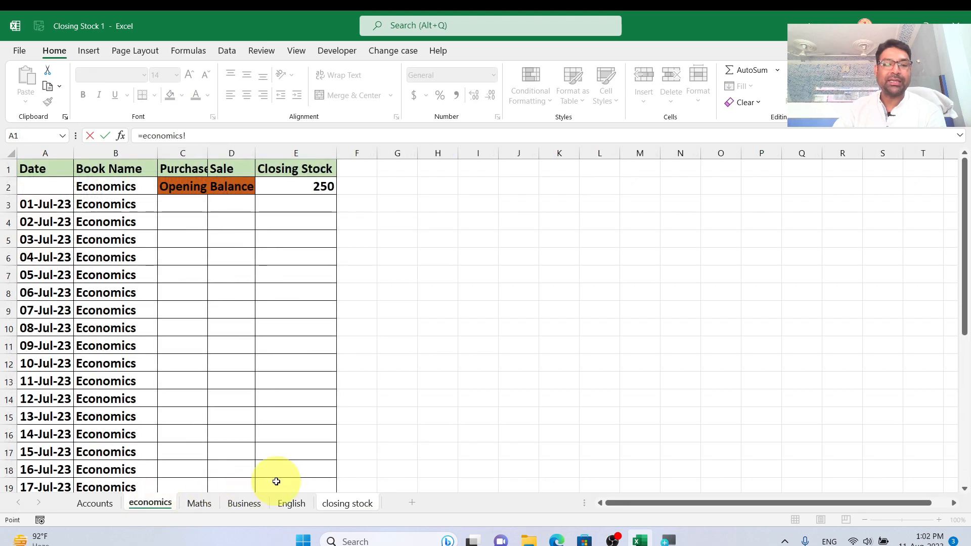
pyautogui.scroll(-20, 277, 476)
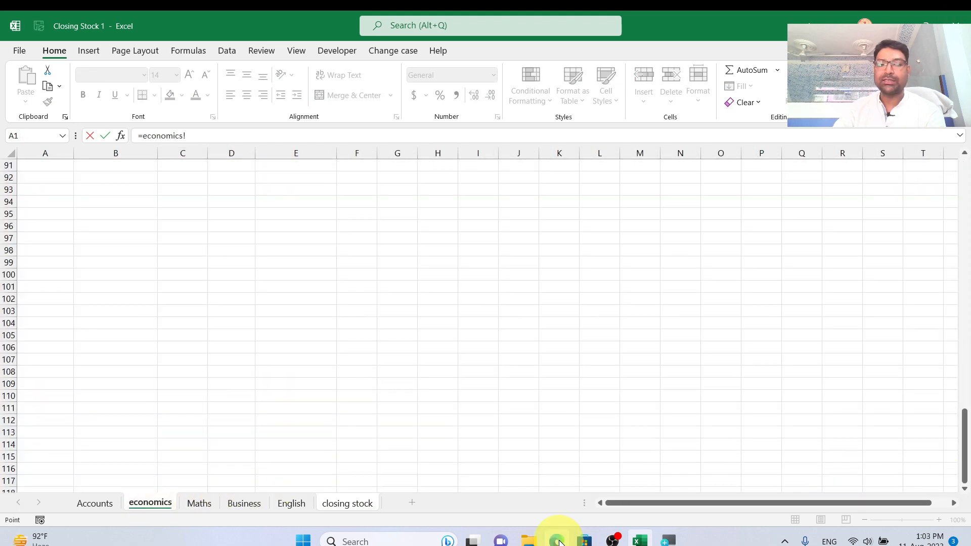
pyautogui.scroll(20, 392, 301)
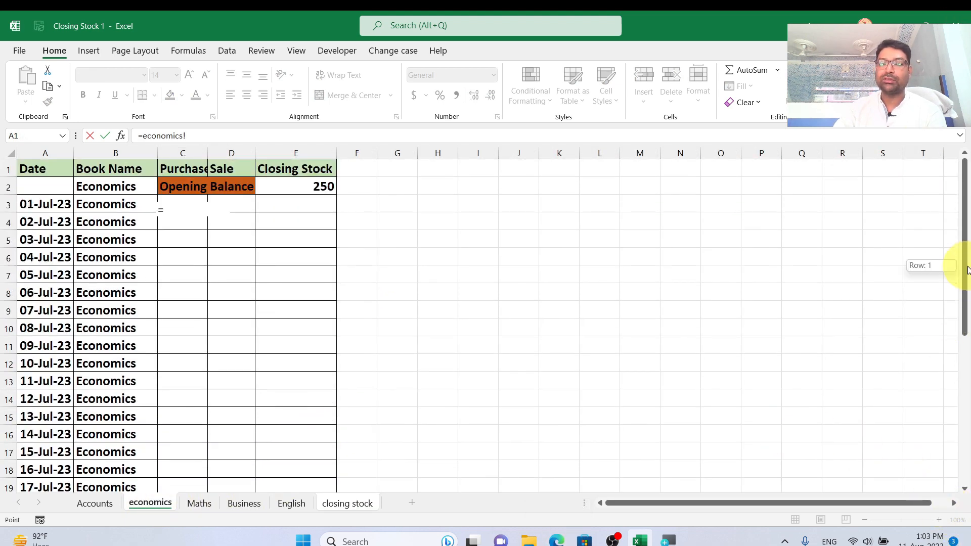
pyautogui.moveTo(964, 273); pyautogui.dragTo(956, 425)
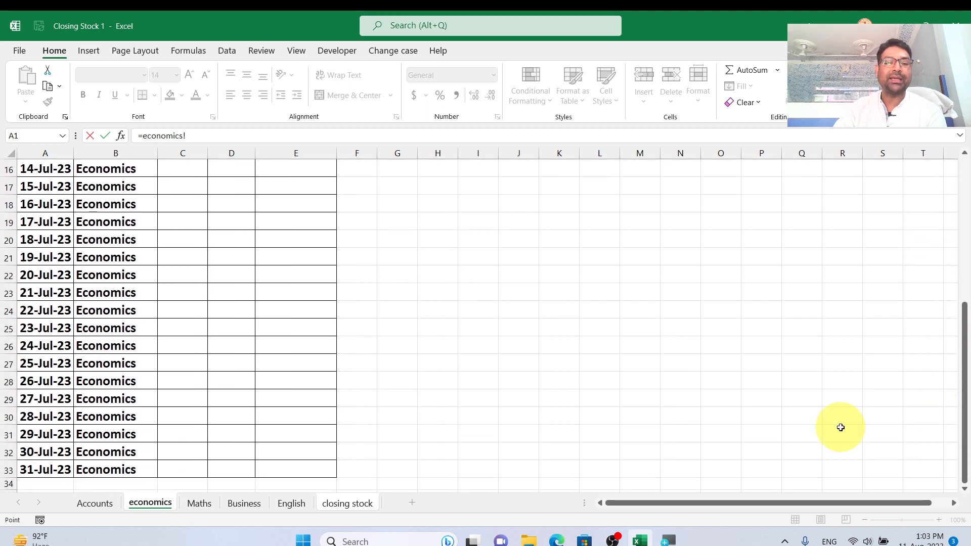
pyautogui.click(289, 468)
pyautogui.press('Return')
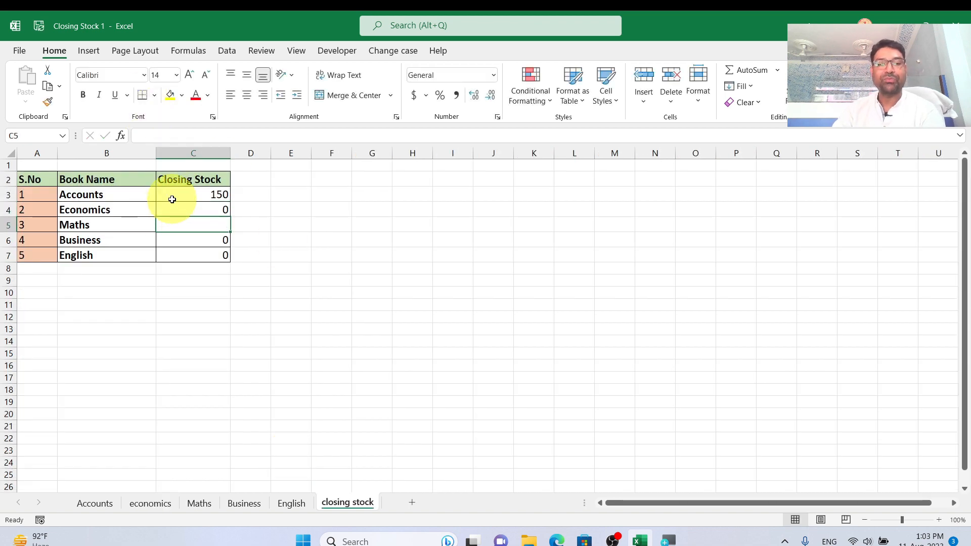
# Step: Link the Maths closing stock in C5 to the 31-Jul-23 row of the Maths sheet with =Maths!E33
pyautogui.write('=')
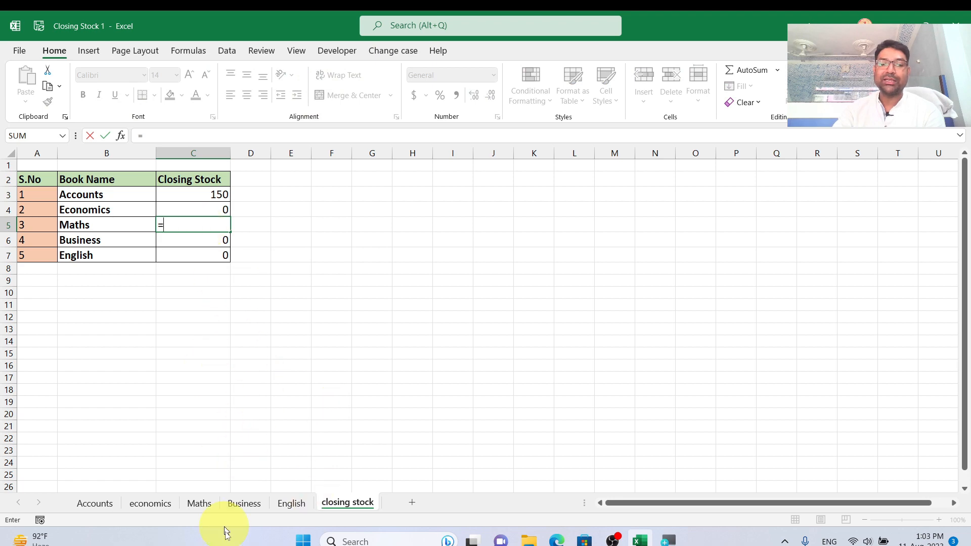
pyautogui.click(202, 504)
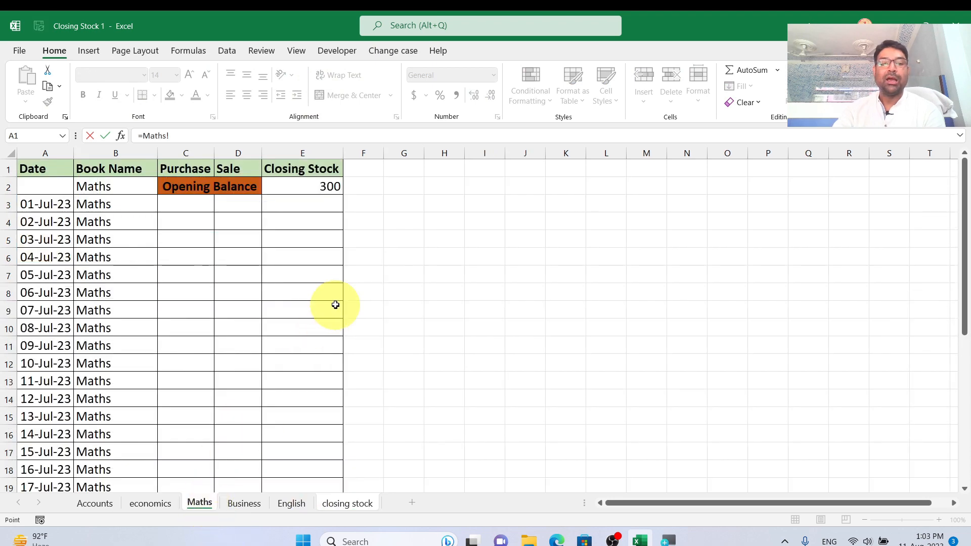
pyautogui.scroll(-5, 335, 305)
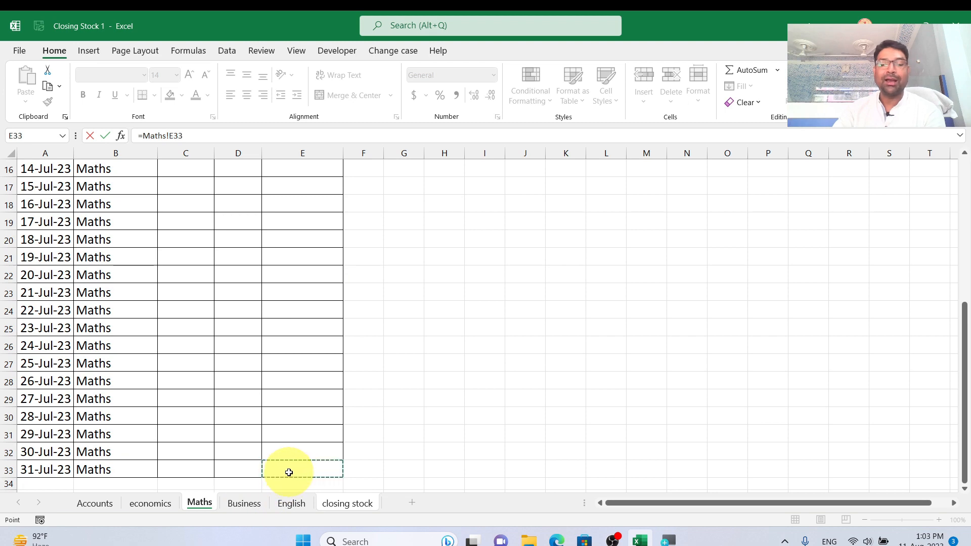
pyautogui.press('Return')
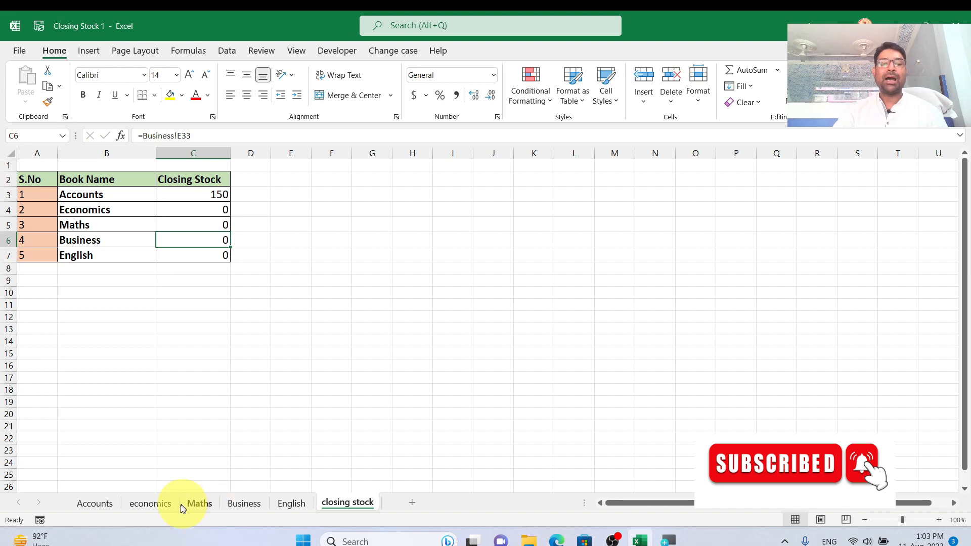
# Step: On the economics sheet, enter a purchase of 50 for 02-Jul-23 in C4
pyautogui.click(151, 504)
pyautogui.click(219, 244)
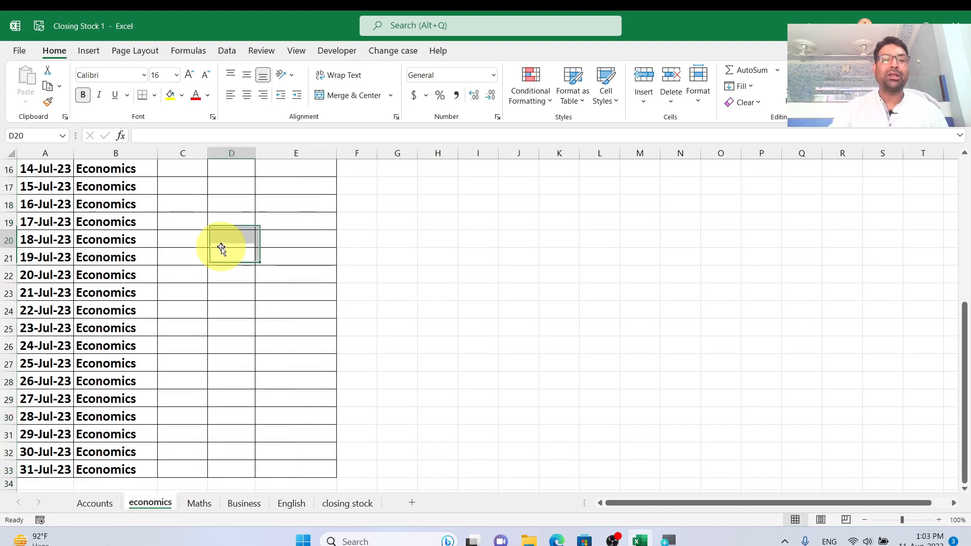
pyautogui.scroll(5, 219, 244)
pyautogui.click(185, 223)
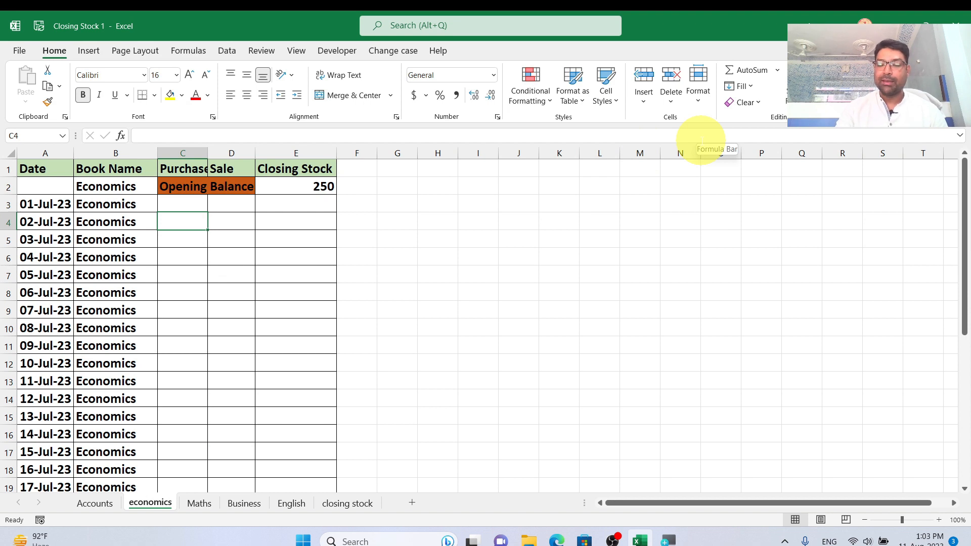
pyautogui.write('50')
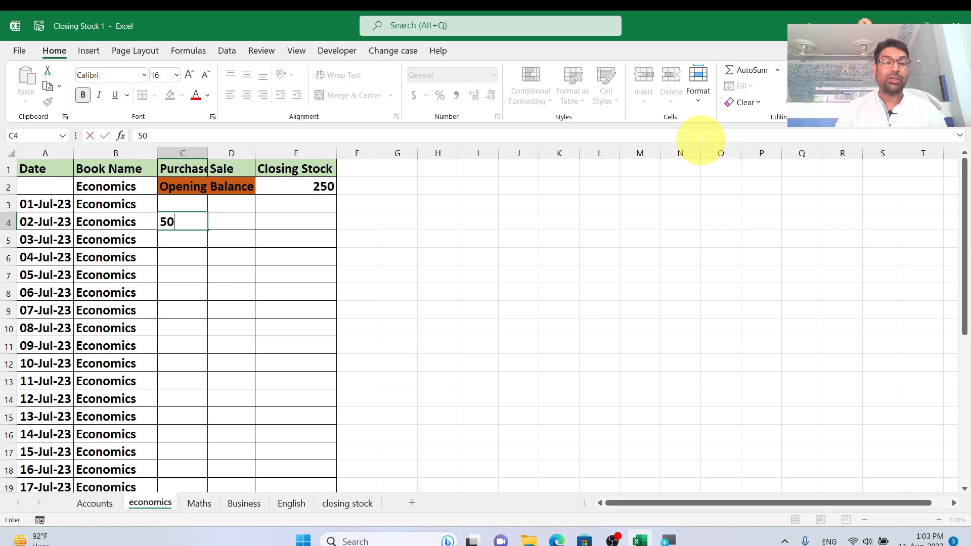
pyautogui.press('Return')
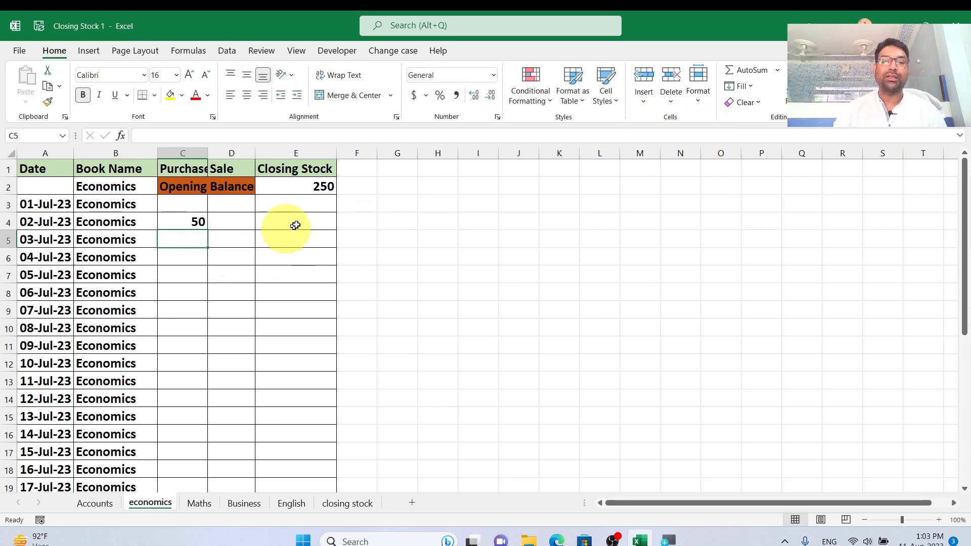
# Step: Calculate the 01-Jul-23 closing stock in E3 of the economics sheet with =E2+C3-D3
pyautogui.click(296, 205)
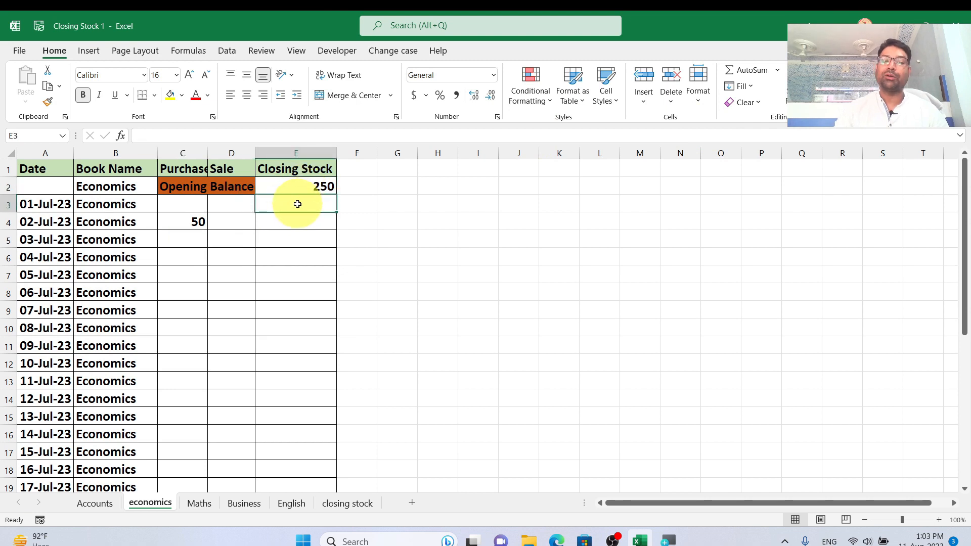
pyautogui.write('=')
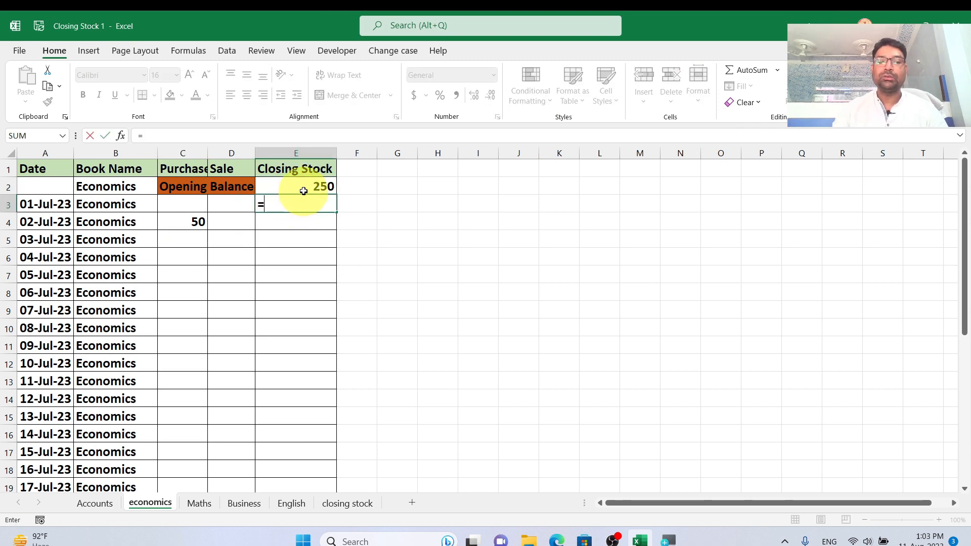
pyautogui.click(301, 188)
pyautogui.write('+')
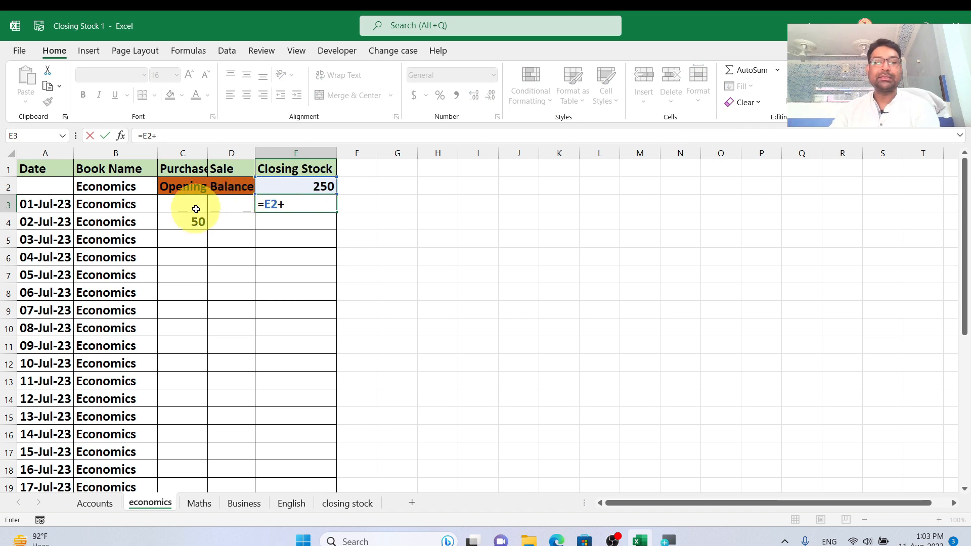
pyautogui.click(176, 207)
pyautogui.write('-')
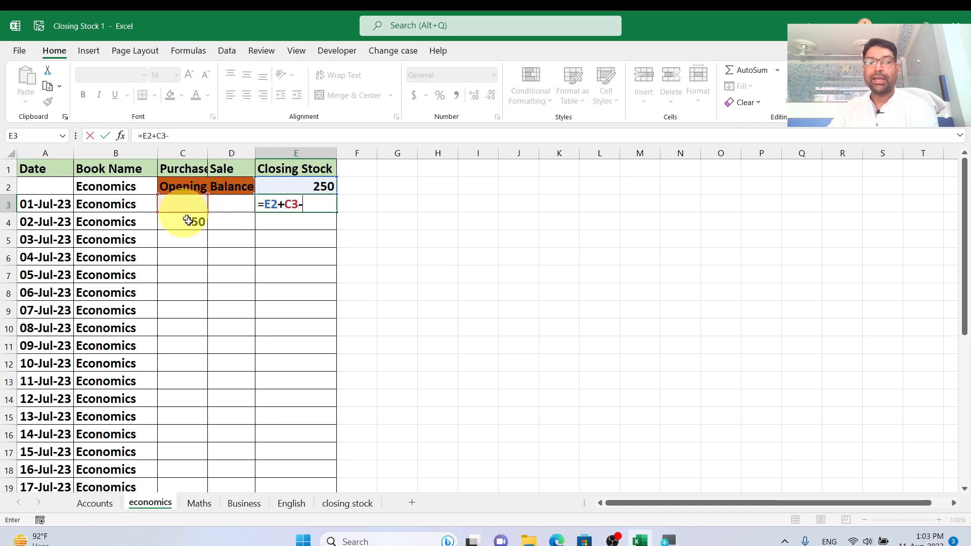
pyautogui.click(226, 200)
pyautogui.press('Return')
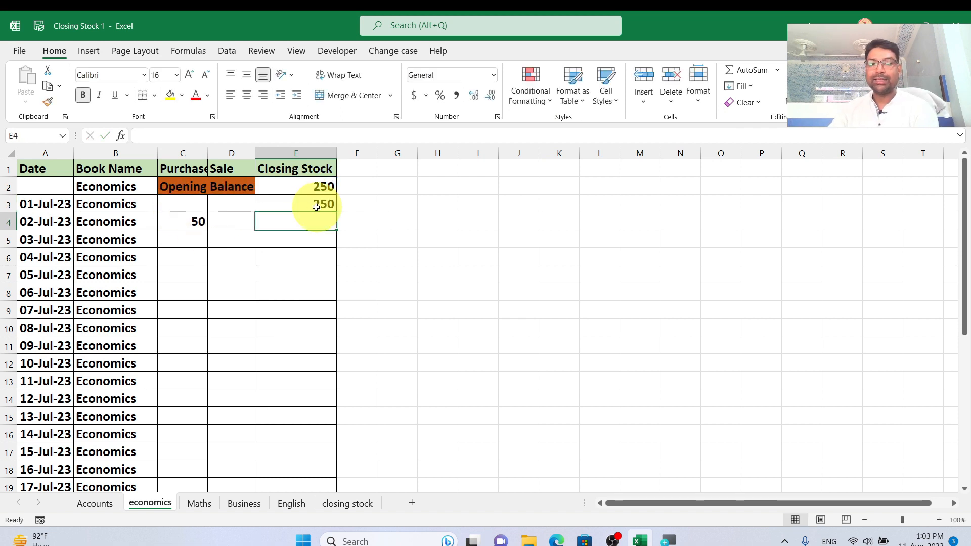
# Step: Fill the economics closing stock formula from E3 down to E33 and check the closing stock summary sheet
pyautogui.click(310, 202)
pyautogui.moveTo(337, 212); pyautogui.dragTo(337, 212)
pyautogui.doubleClick(337, 212)
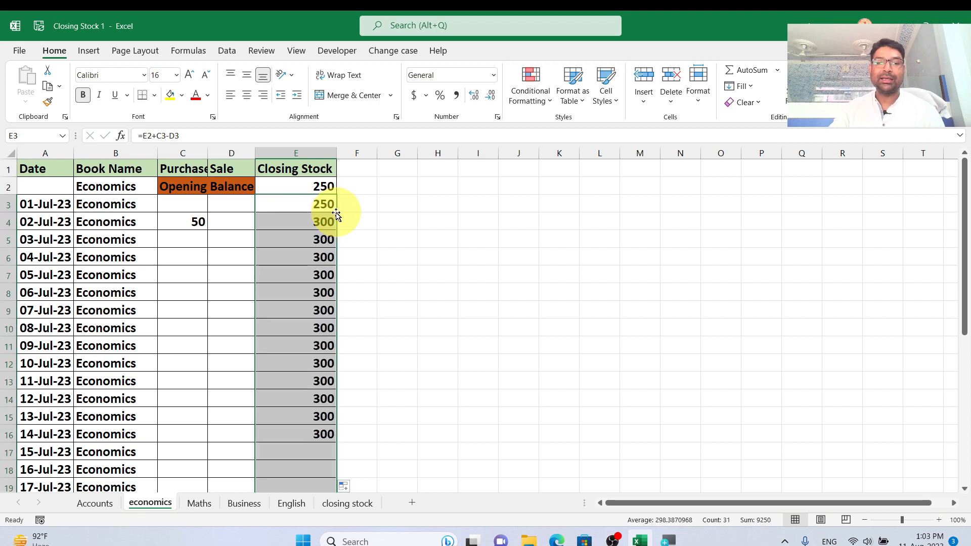
pyautogui.click(233, 255)
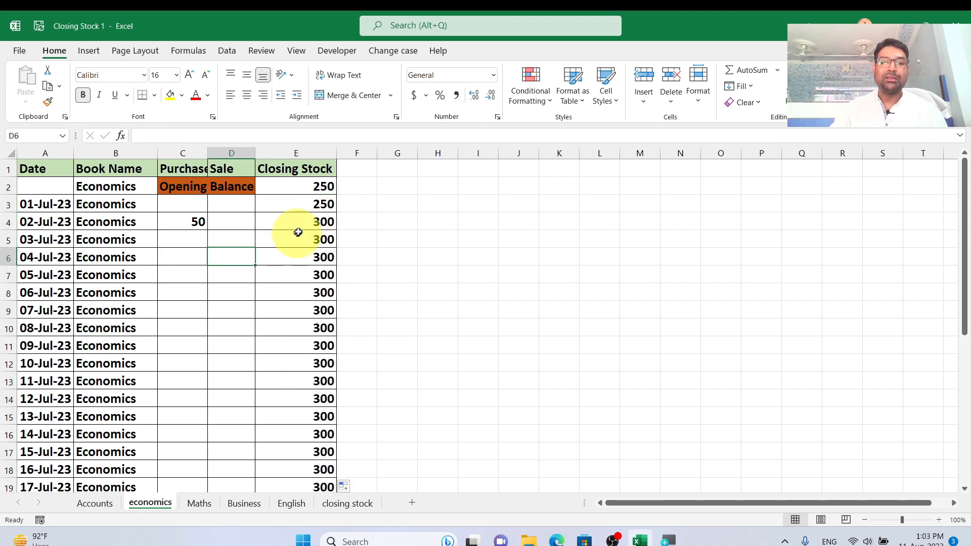
pyautogui.click(355, 504)
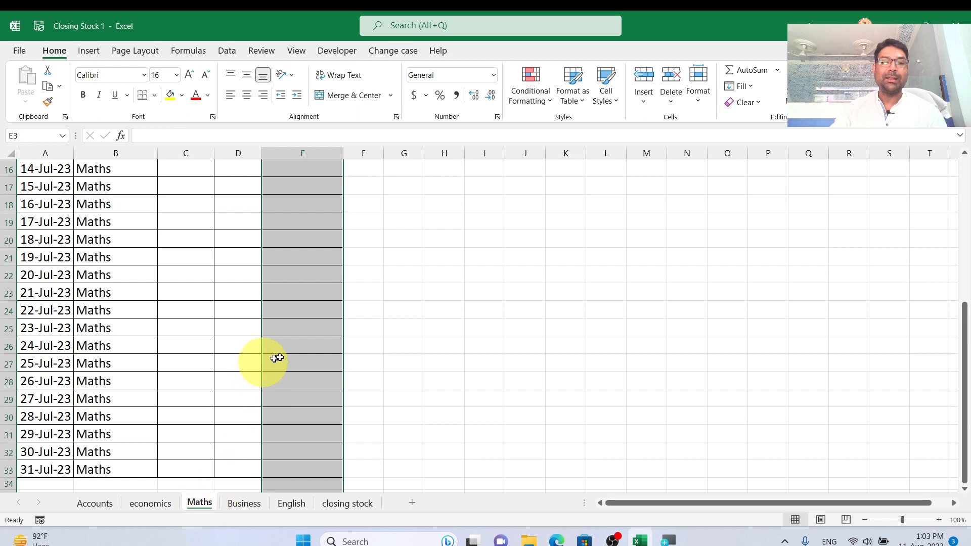
# Step: On the Maths sheet, enter =E2+C3-D3 as the closing stock in E3 and fill it down to the 31-Jul-23 row
pyautogui.scroll(5, 293, 344)
pyautogui.click(297, 240)
pyautogui.click(303, 207)
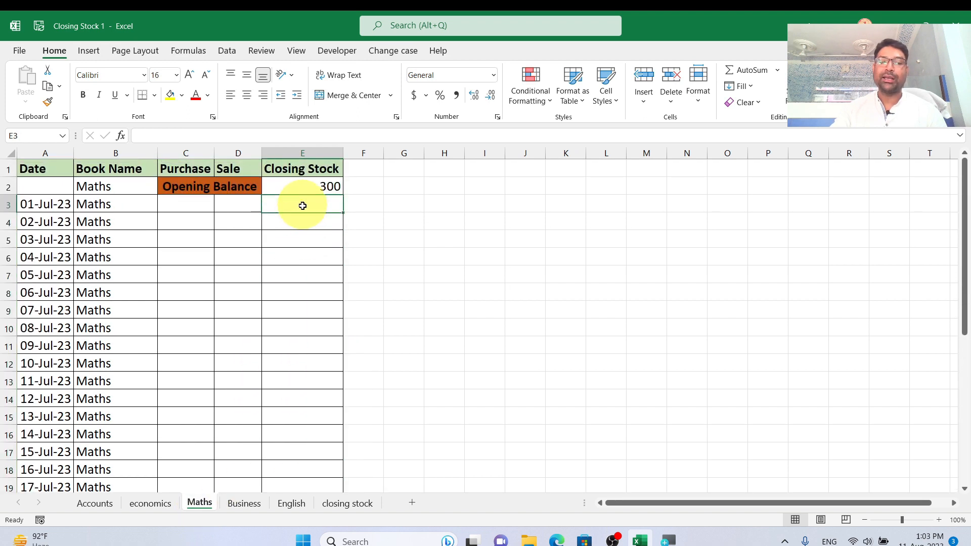
pyautogui.write('=')
pyautogui.click(322, 185)
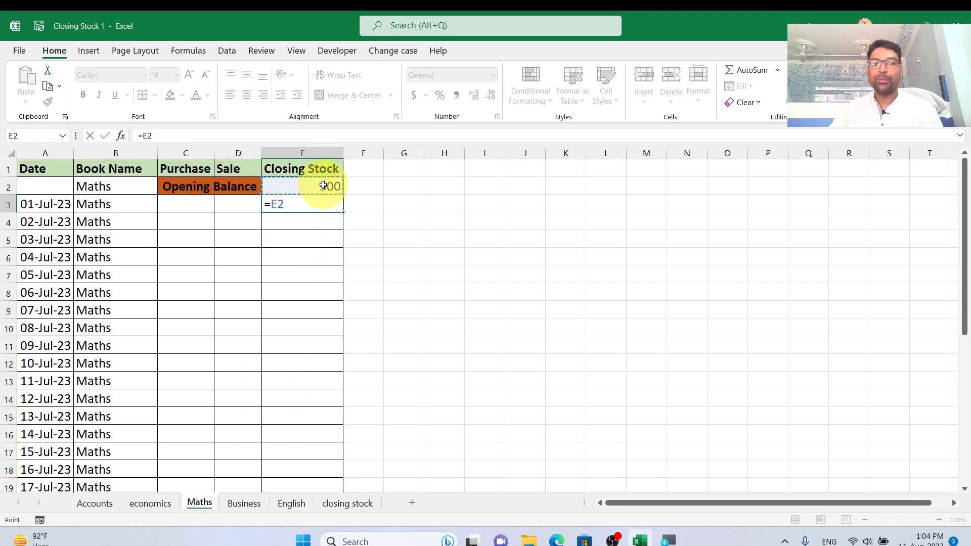
pyautogui.write('+')
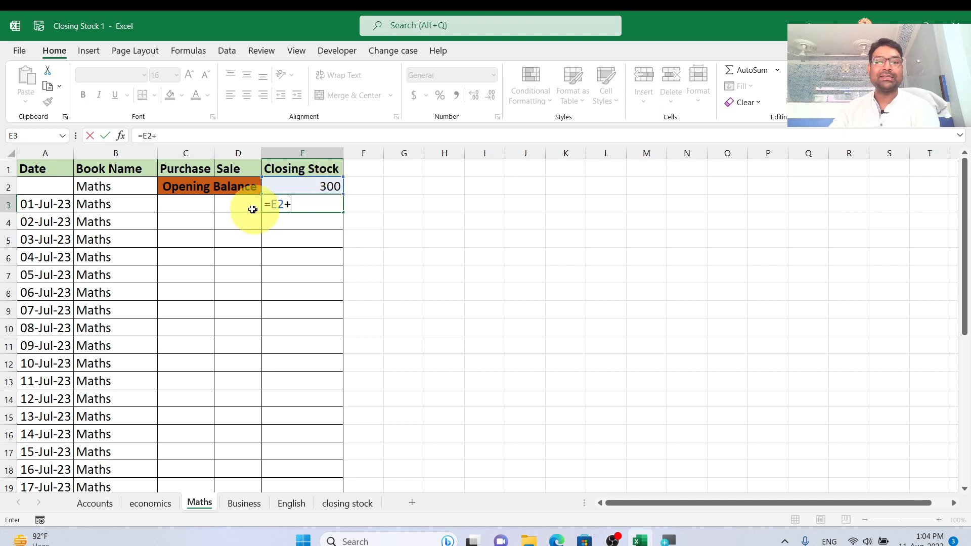
pyautogui.click(187, 209)
pyautogui.write('-')
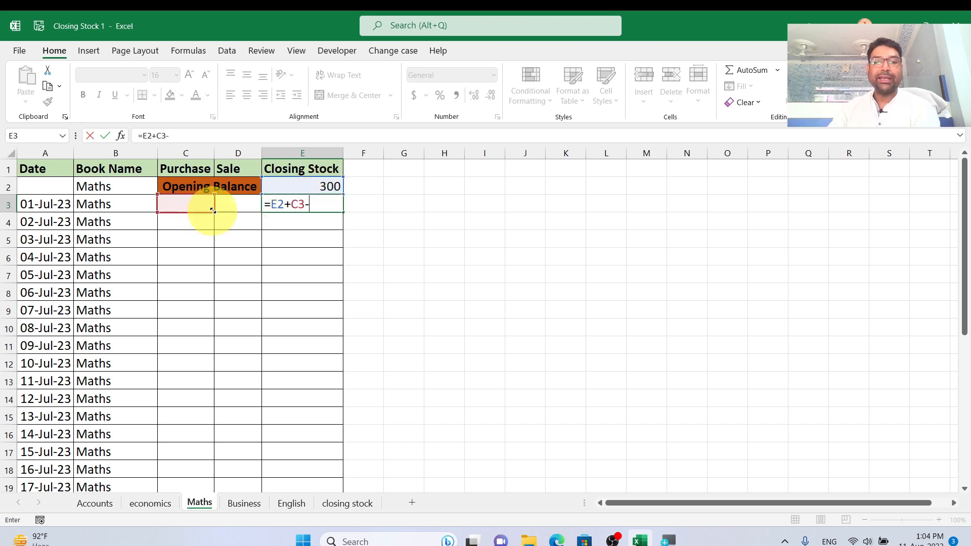
pyautogui.click(232, 206)
pyautogui.press('Return')
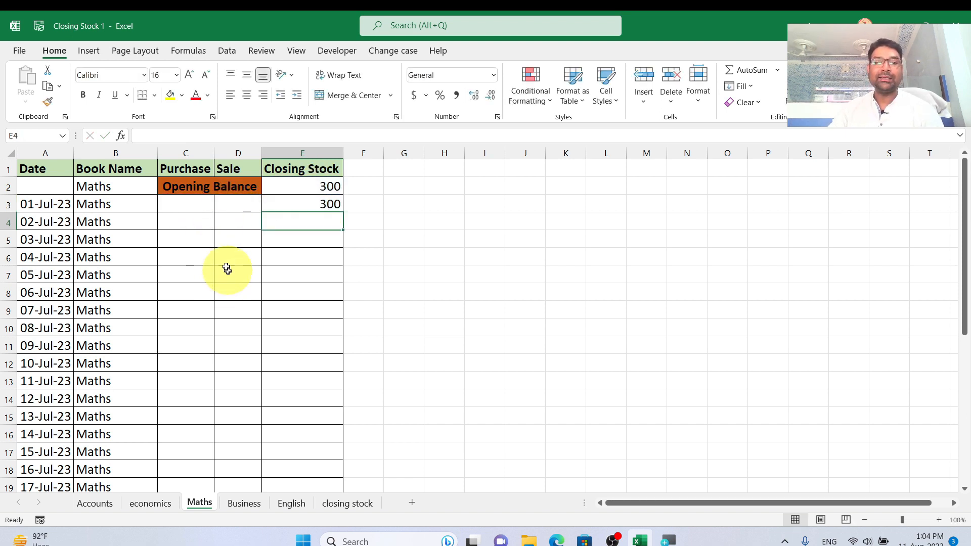
pyautogui.click(299, 200)
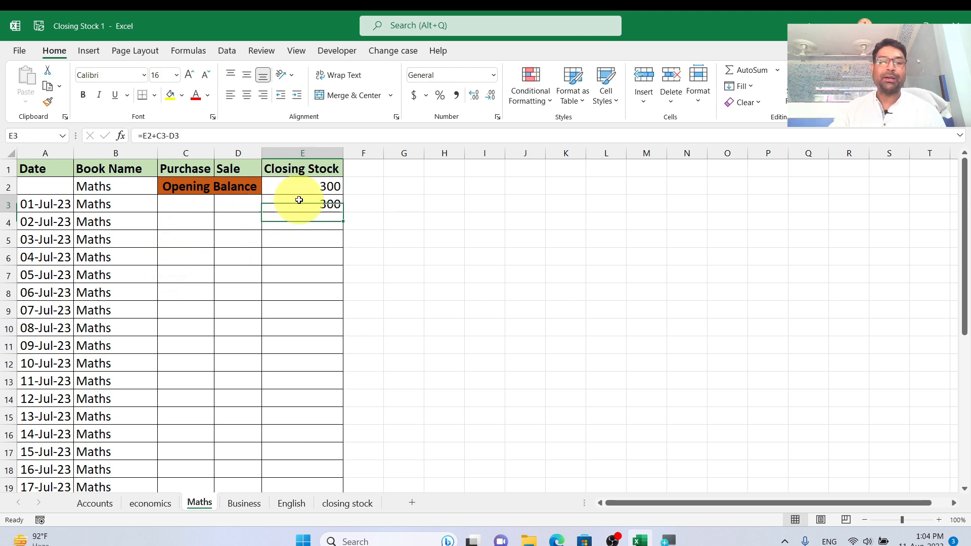
pyautogui.doubleClick(343, 209)
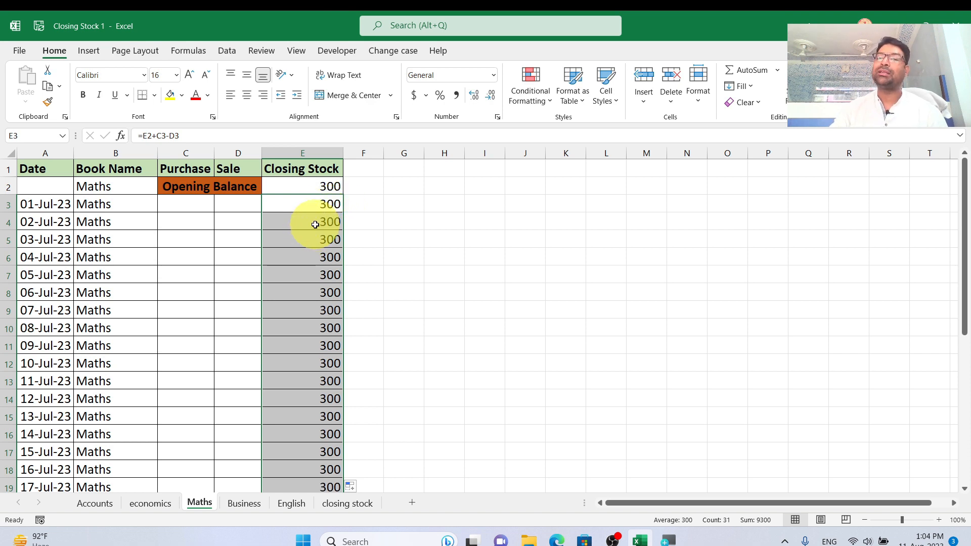
# Step: Enter a Maths purchase of 600 for 04-Jul-23 in C6 and check the closing stock summary sheet
pyautogui.click(188, 257)
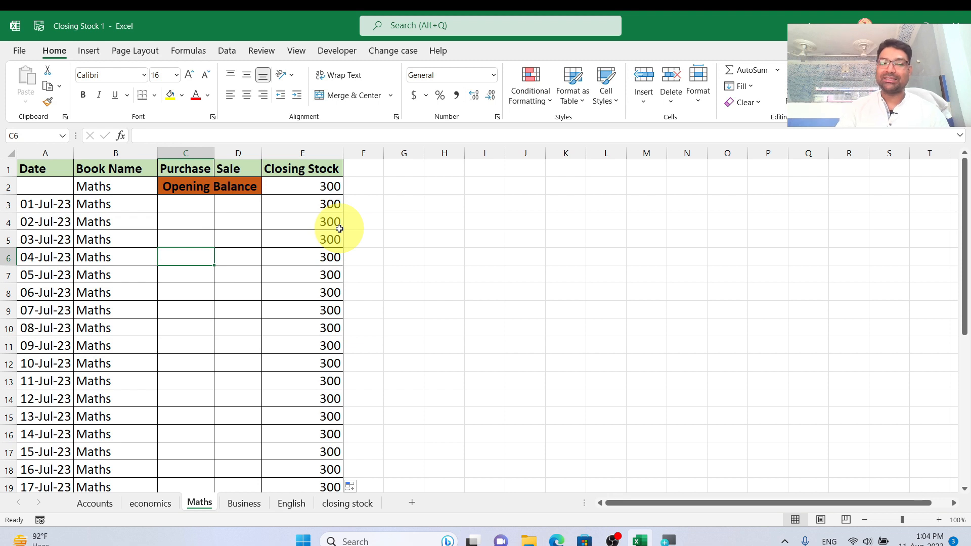
pyautogui.write('600')
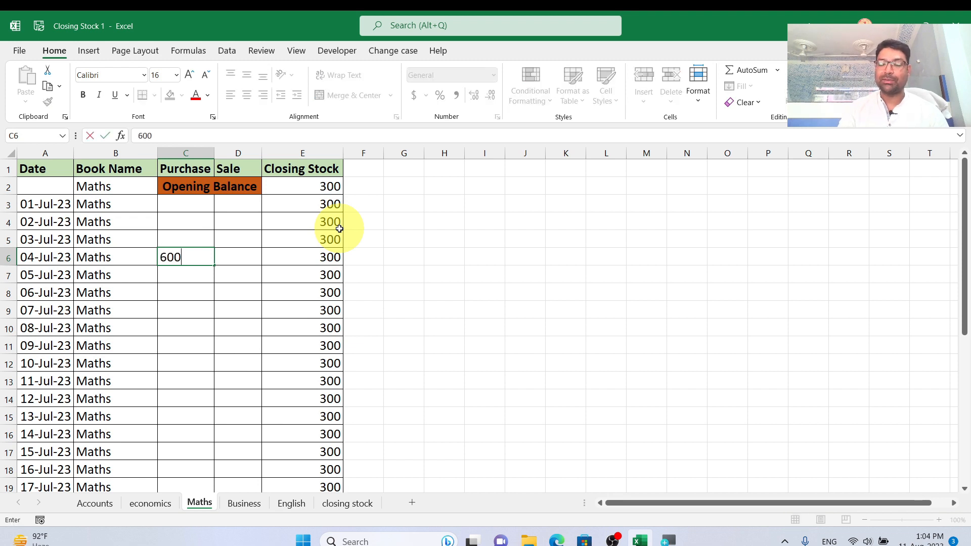
pyautogui.press('Return')
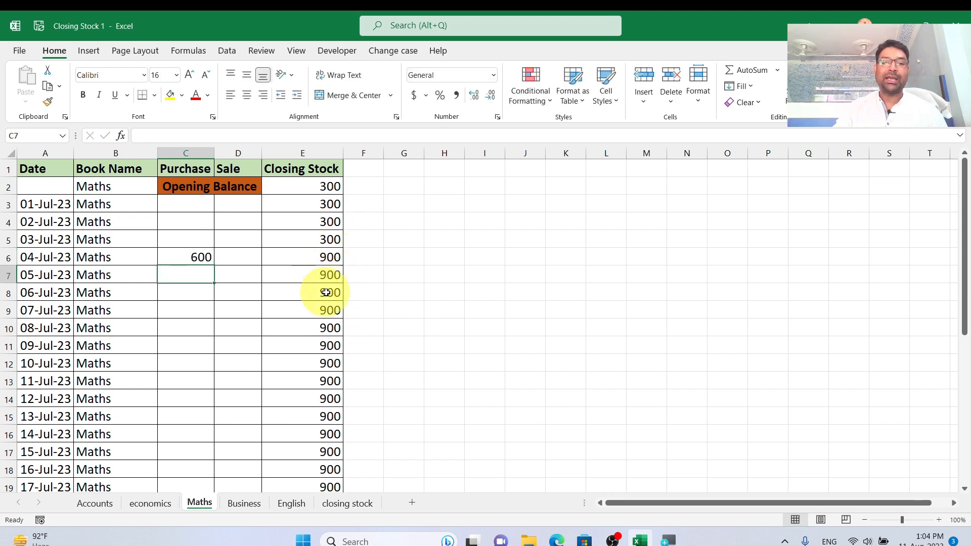
pyautogui.click(357, 503)
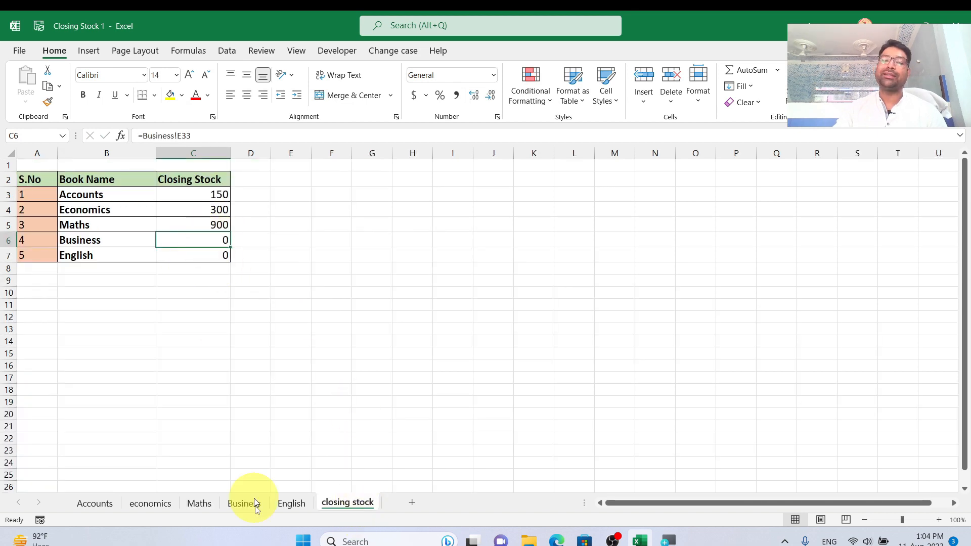
# Step: Enter a Maths sale of 700 for 07-Jul-23 in D9 and review the Maths figure on the closing stock sheet
pyautogui.click(204, 506)
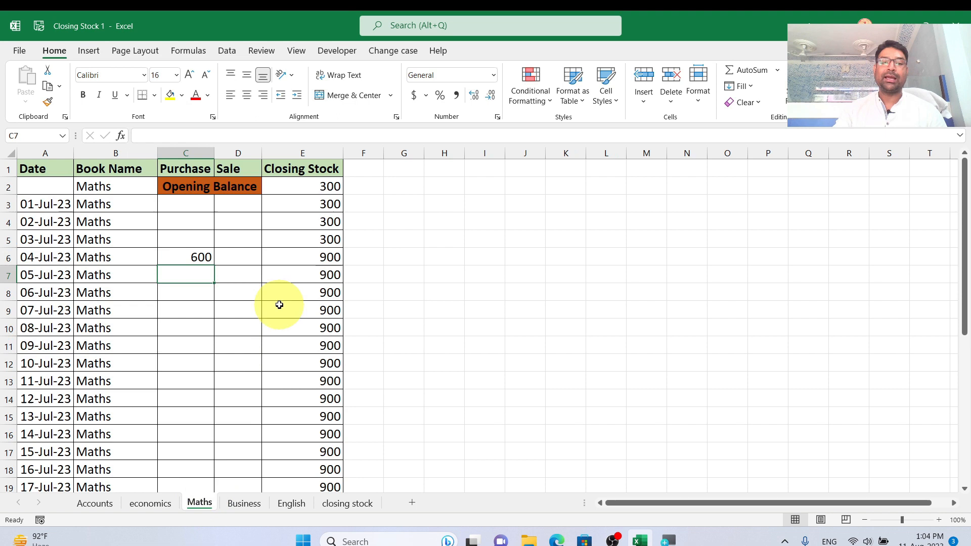
pyautogui.click(249, 314)
pyautogui.write('700')
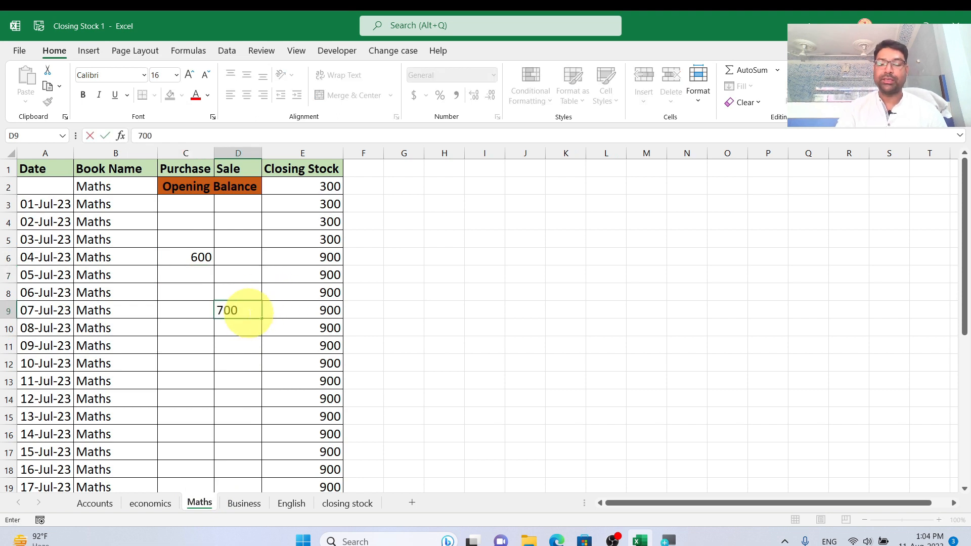
pyautogui.press('BackSpace')
pyautogui.press('BackSpace')
pyautogui.press('BackSpace')
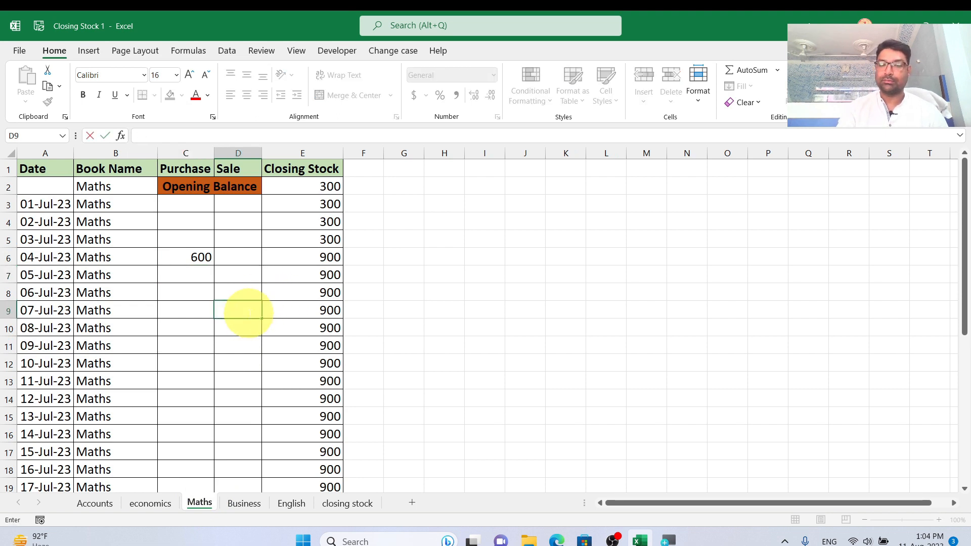
pyautogui.write('700')
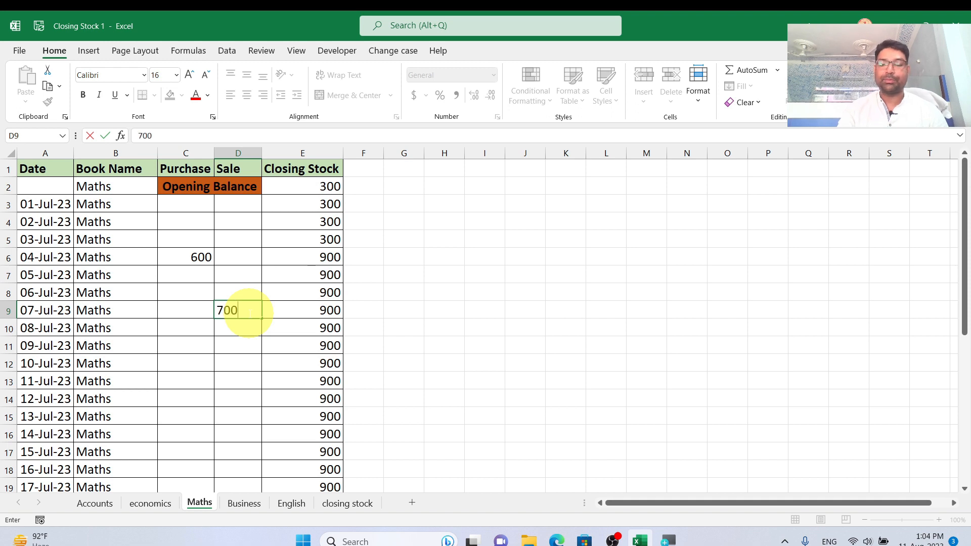
pyautogui.press('Return')
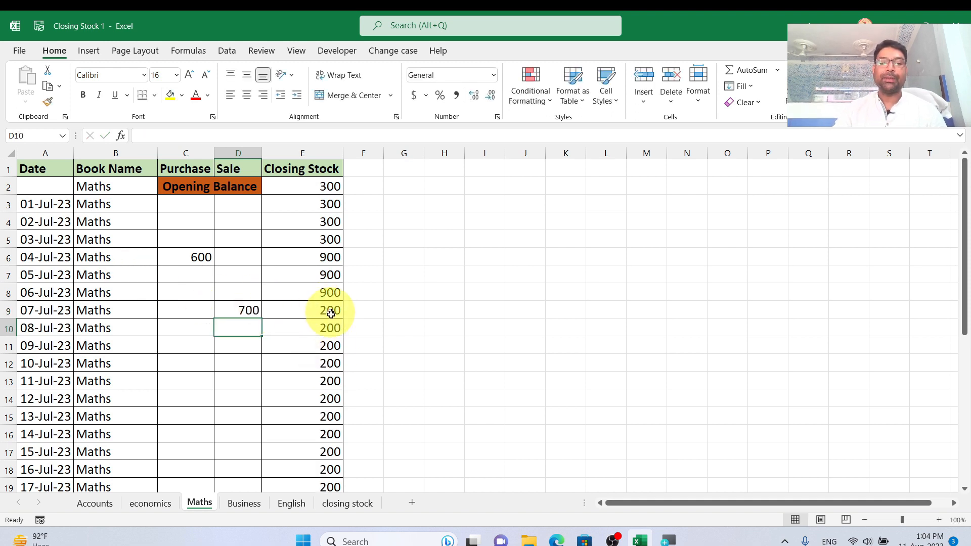
pyautogui.click(340, 502)
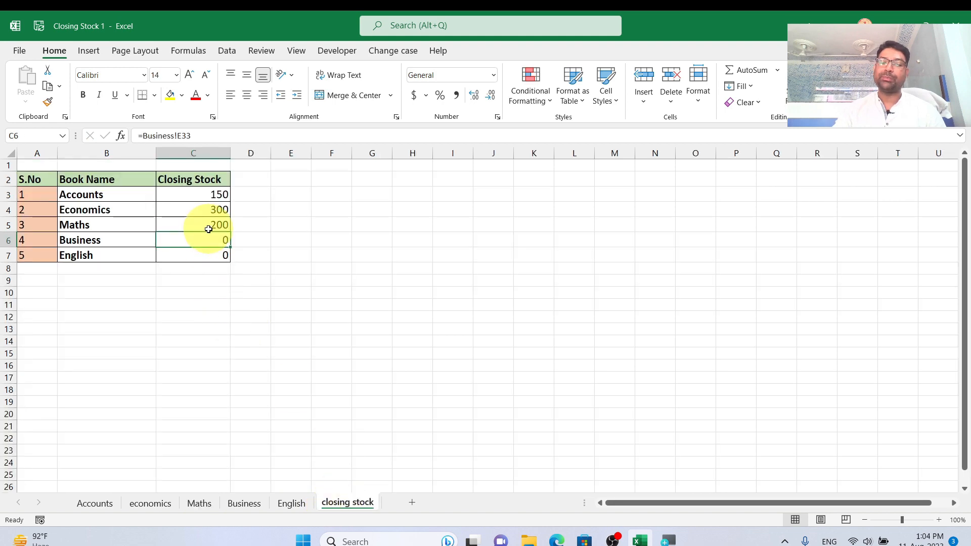
# Step: On the Business sheet, enter =E2+C3-D3 as the closing stock in E3 and fill it down to E33
pyautogui.click(244, 502)
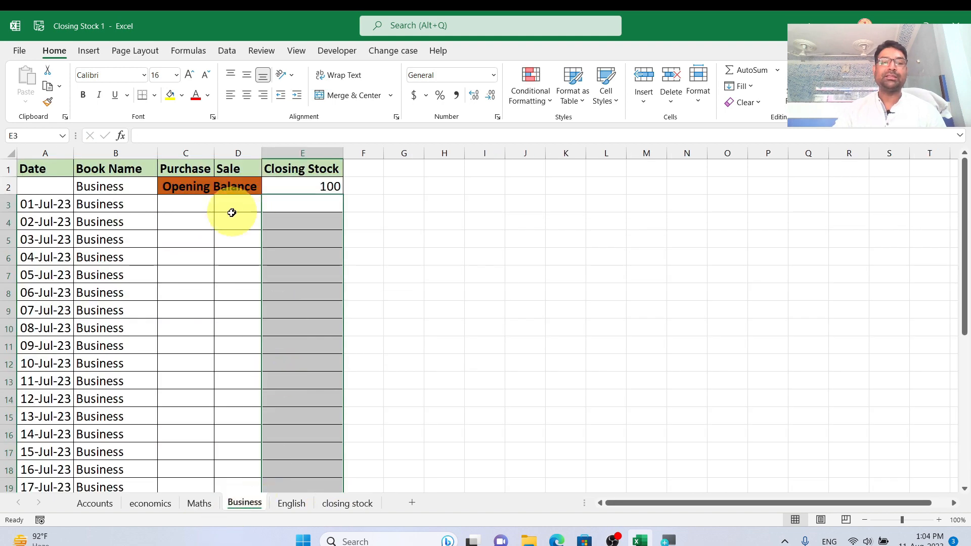
pyautogui.click(238, 221)
pyautogui.click(310, 201)
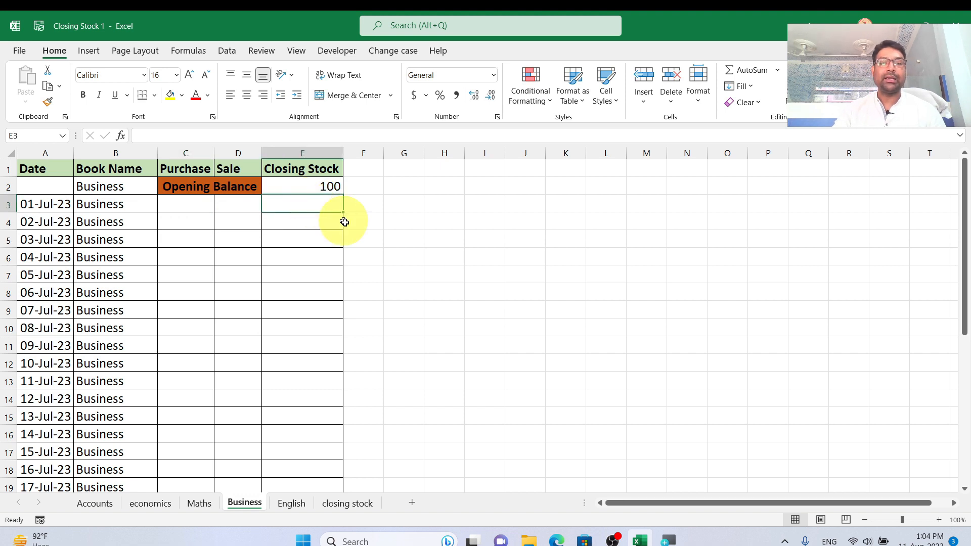
pyautogui.write('=')
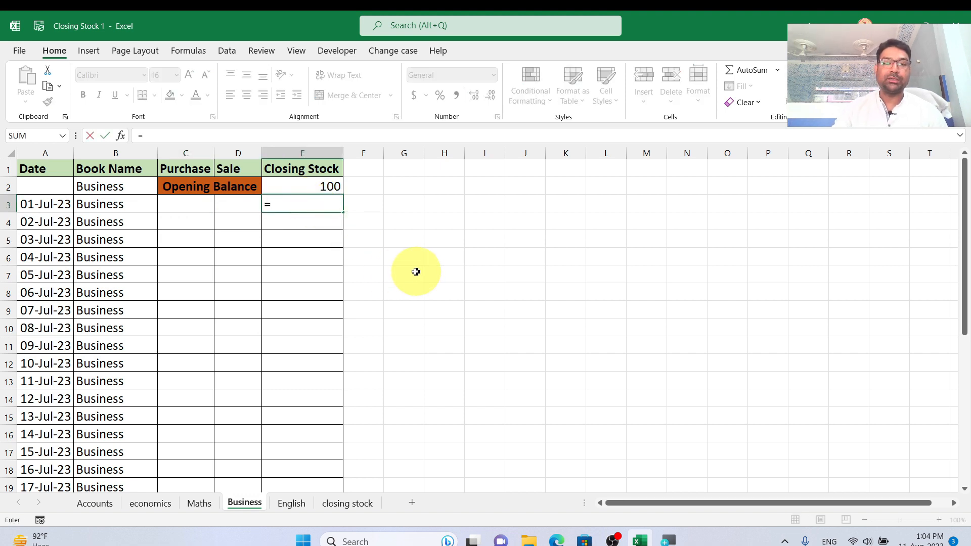
pyautogui.click(334, 187)
pyautogui.write('+')
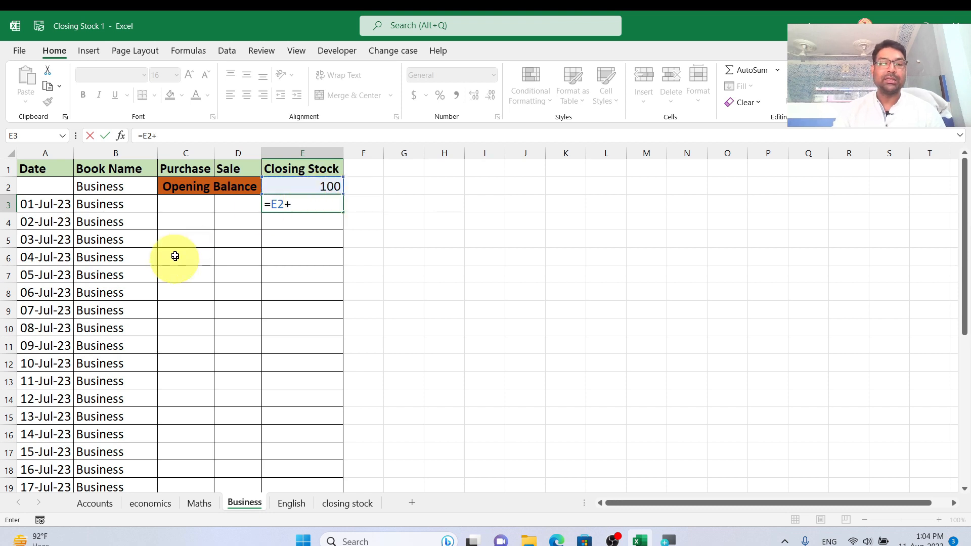
pyautogui.click(186, 209)
pyautogui.write('-')
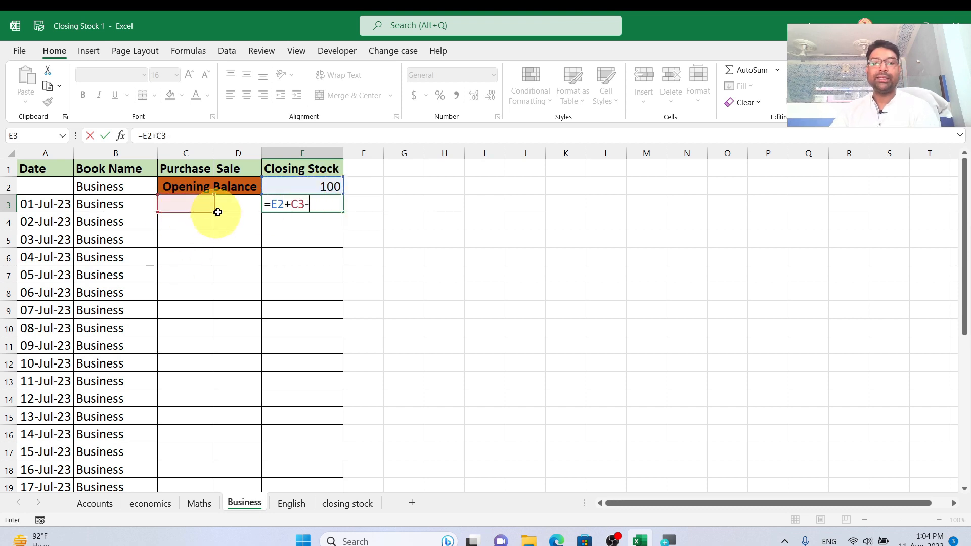
pyautogui.click(226, 205)
pyautogui.press('Return')
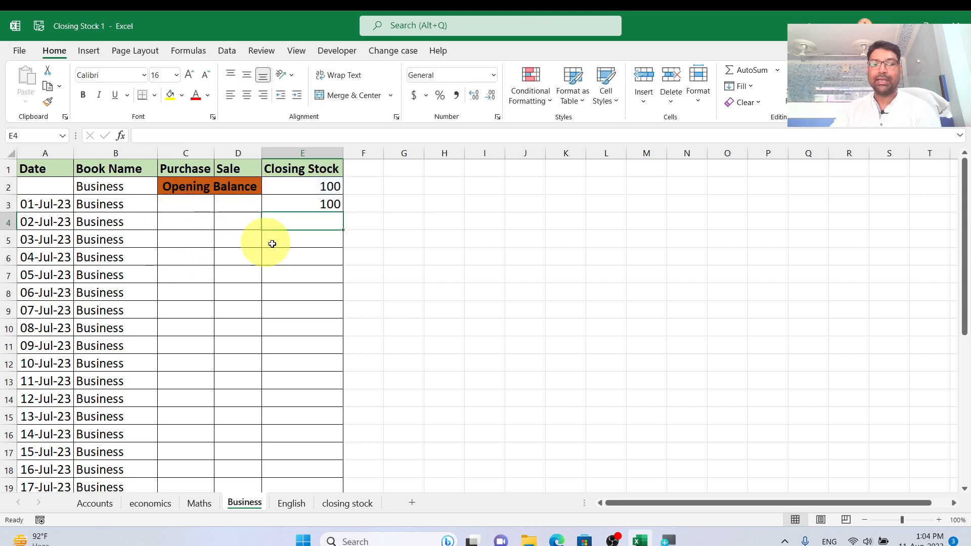
pyautogui.click(323, 204)
pyautogui.doubleClick(344, 212)
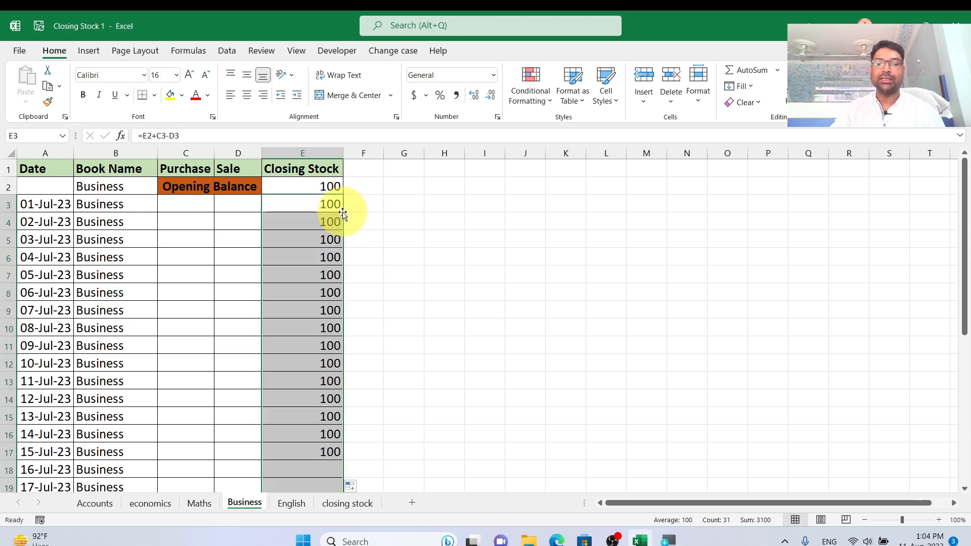
# Step: Enter a Business purchase of 150 for 03-Jul-23 in C5 and check the closing stock summary sheet
pyautogui.click(182, 244)
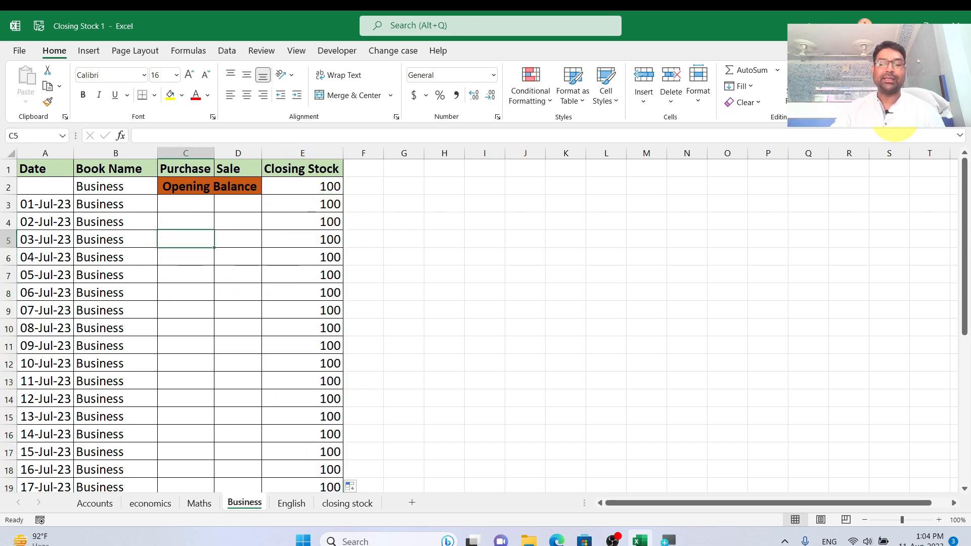
pyautogui.write('150')
pyautogui.press('Return')
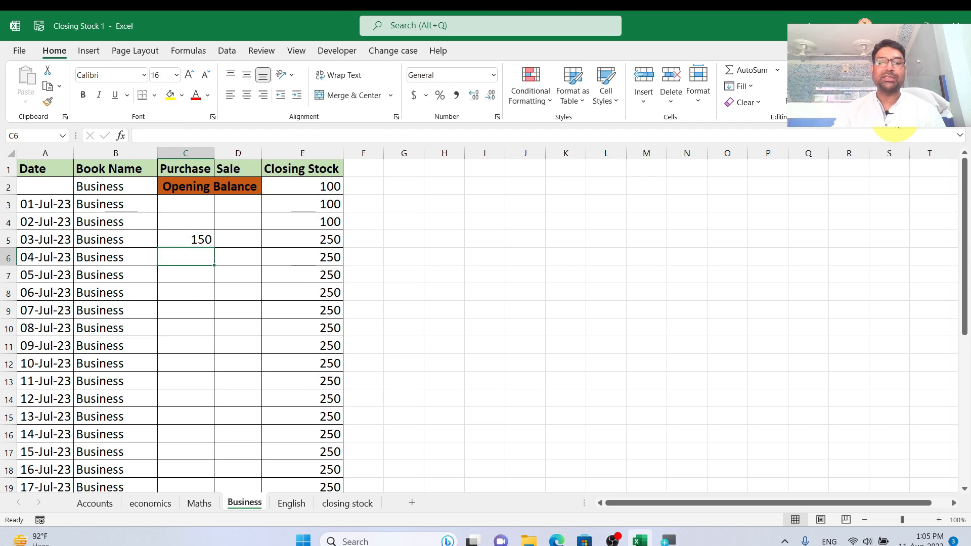
pyautogui.click(349, 504)
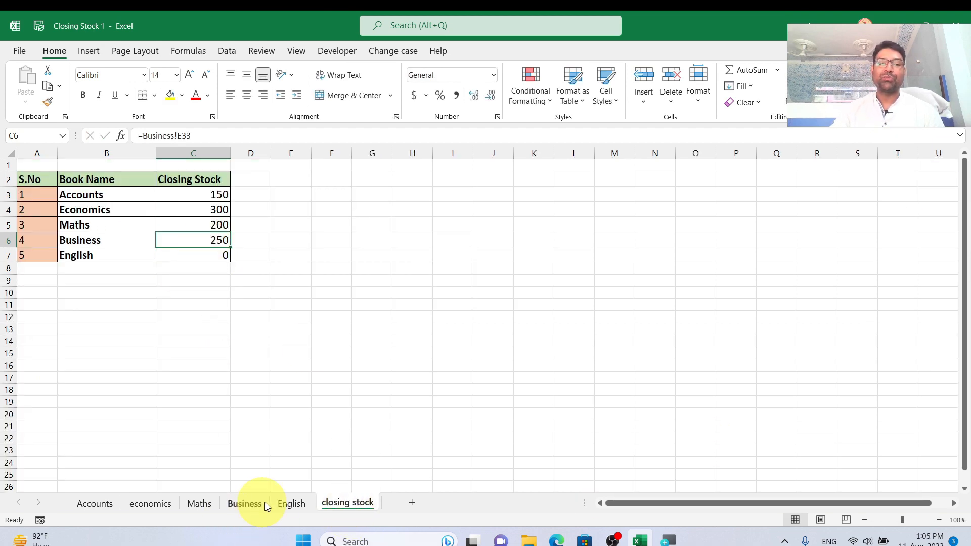
# Step: On the English sheet, enter =E2+C3-D3 as the closing stock in E3 and fill it down to E33
pyautogui.click(289, 502)
pyautogui.click(302, 197)
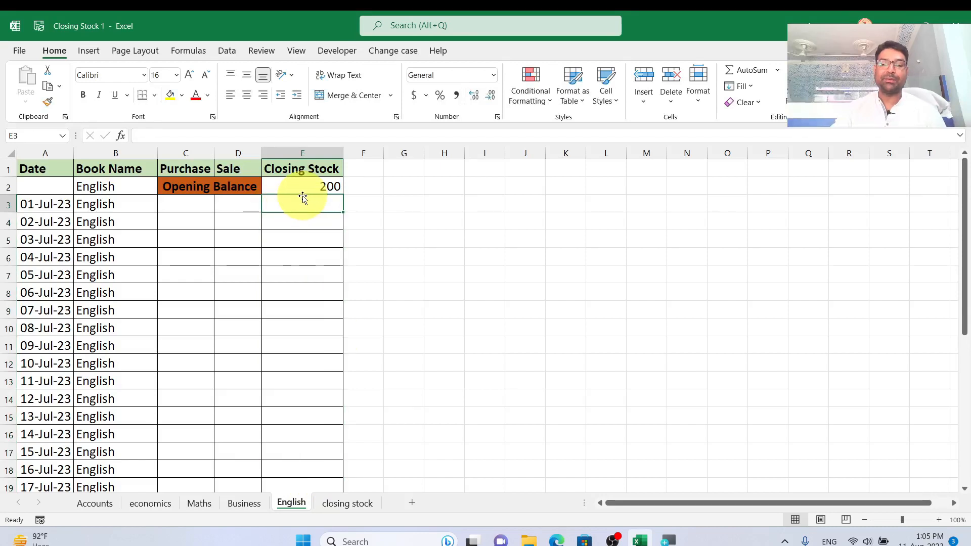
pyautogui.write('=')
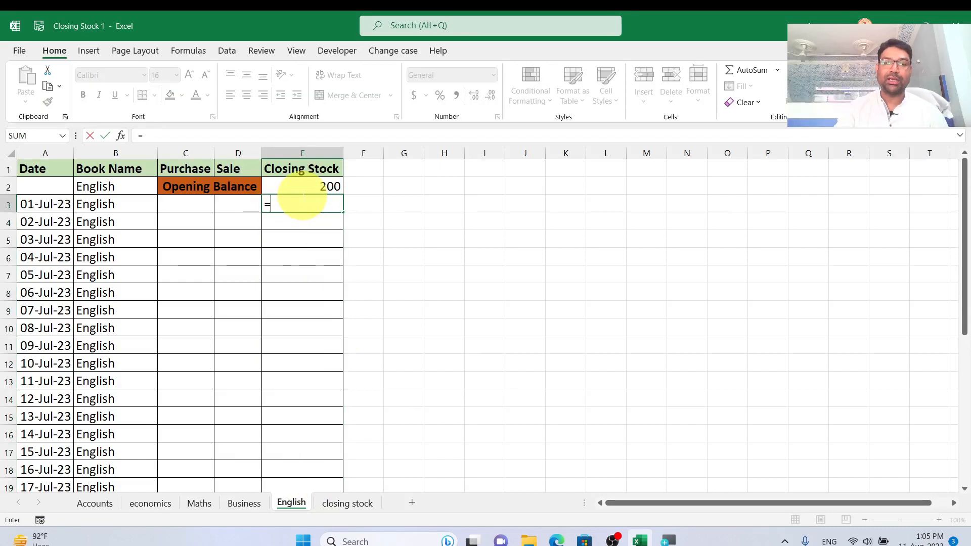
pyautogui.click(312, 185)
pyautogui.write('+')
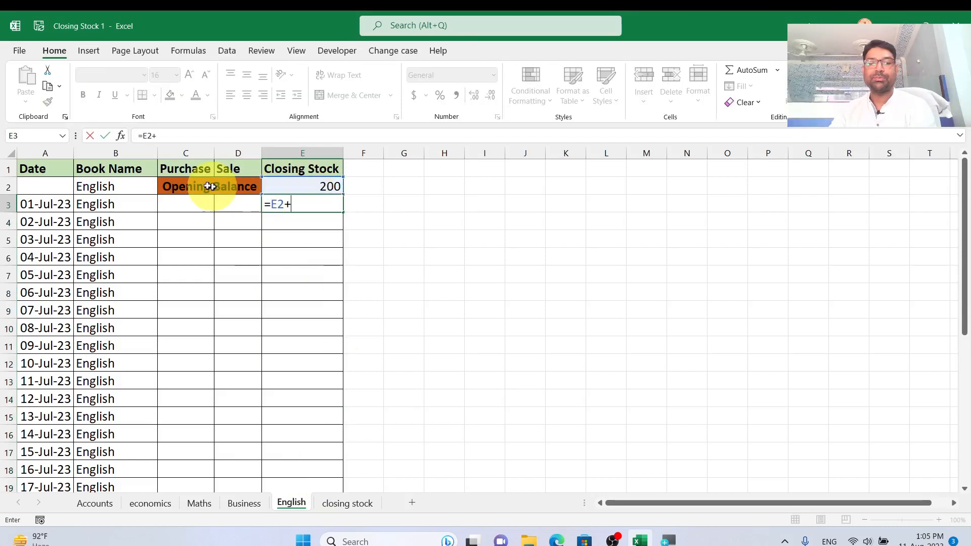
pyautogui.click(185, 199)
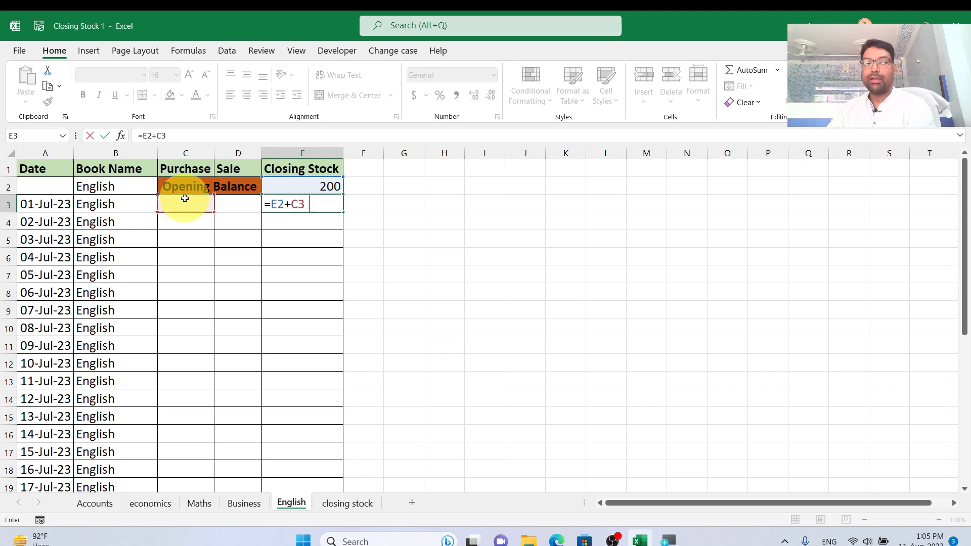
pyautogui.write('-')
pyautogui.click(226, 203)
pyautogui.press('Return')
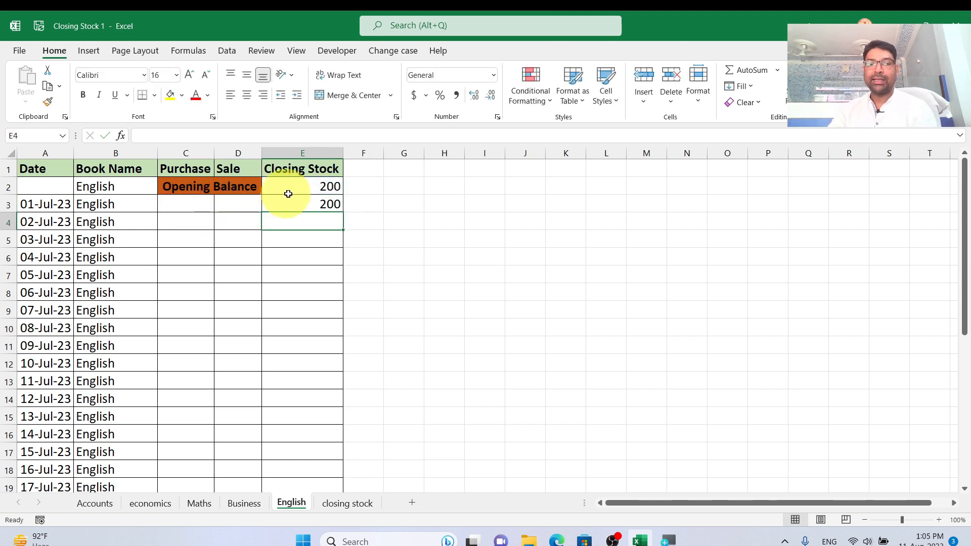
pyautogui.click(323, 205)
pyautogui.doubleClick(344, 213)
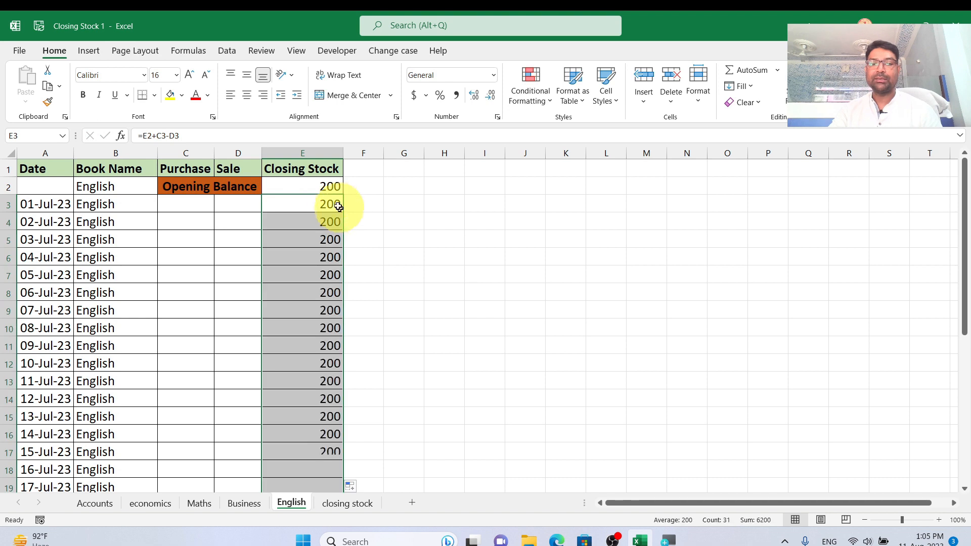
# Step: Enter an English sale of 100 for 04-Jul-23 in D6 and review the English figure on the closing stock sheet
pyautogui.click(180, 252)
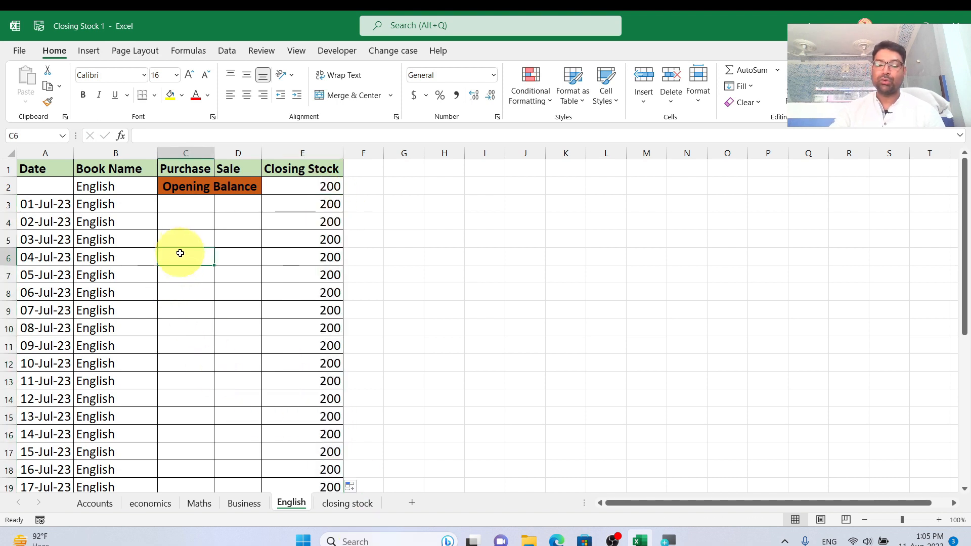
pyautogui.press('Tab')
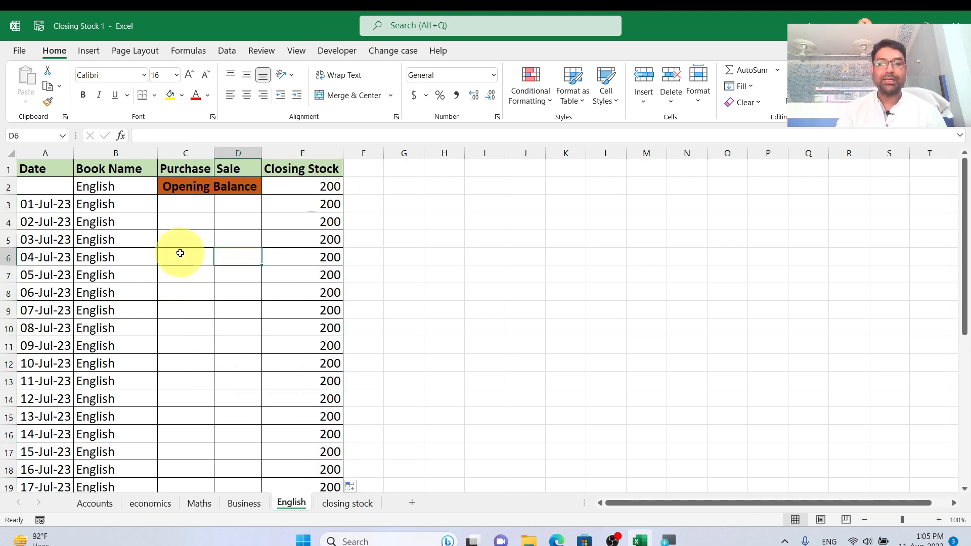
pyautogui.write('10')
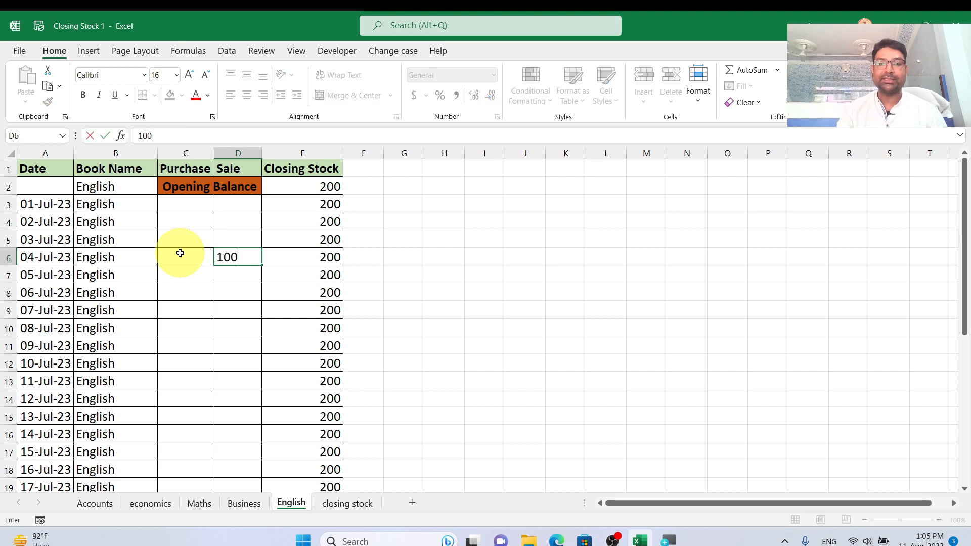
pyautogui.write('0')
pyautogui.press('Return')
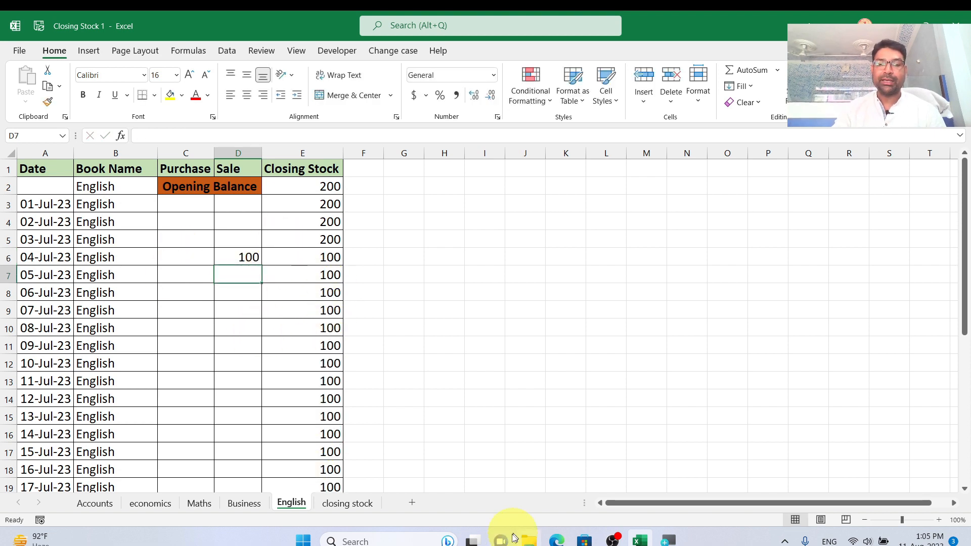
pyautogui.click(354, 503)
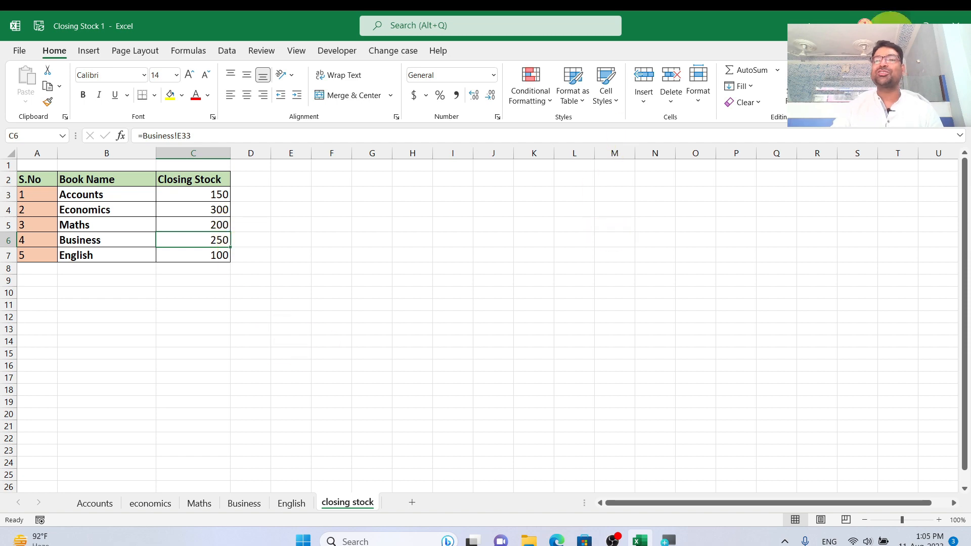
pyautogui.click(904, 23)
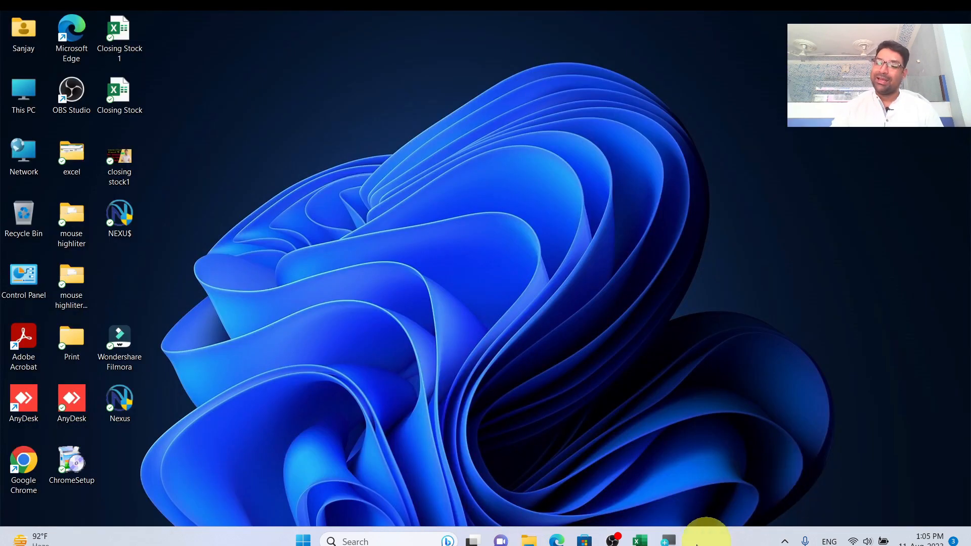
pyautogui.click(612, 539)
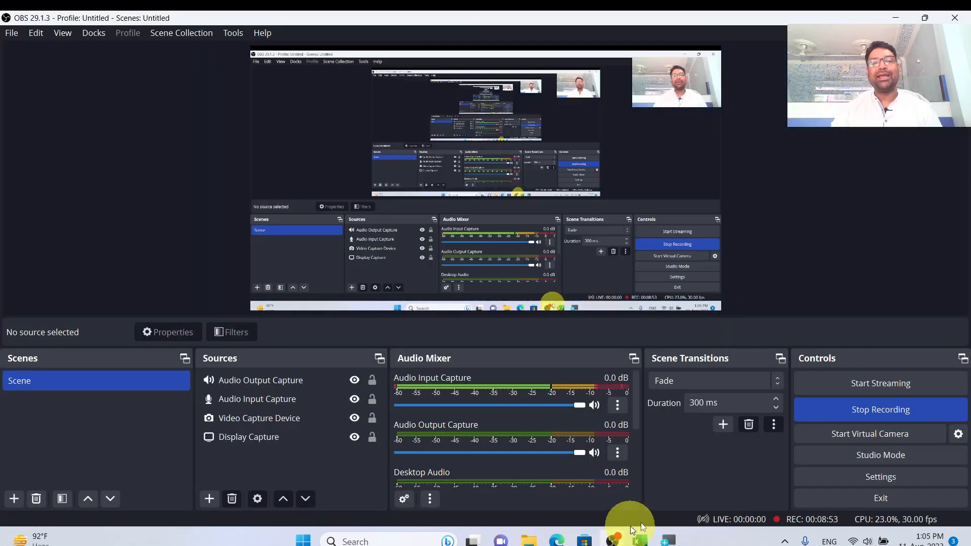
pyautogui.click(905, 412)
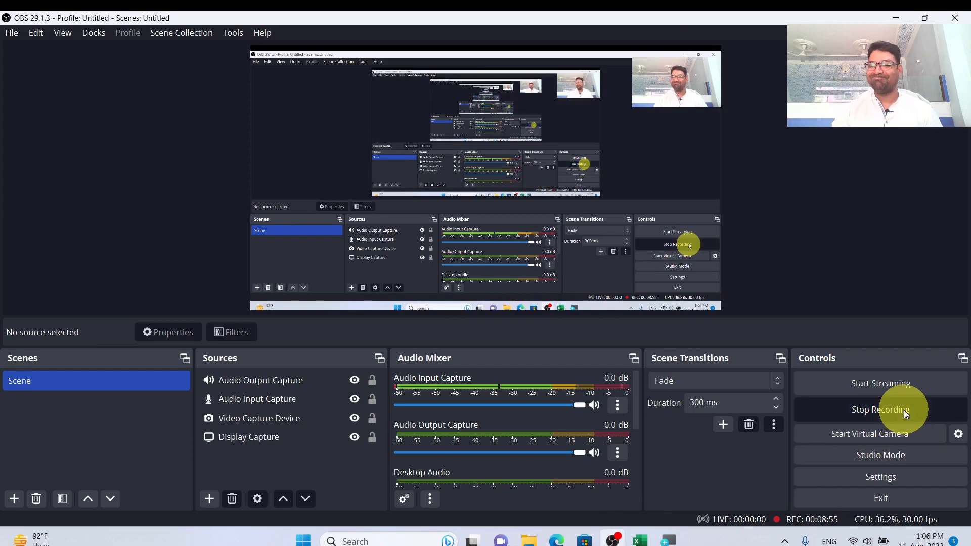